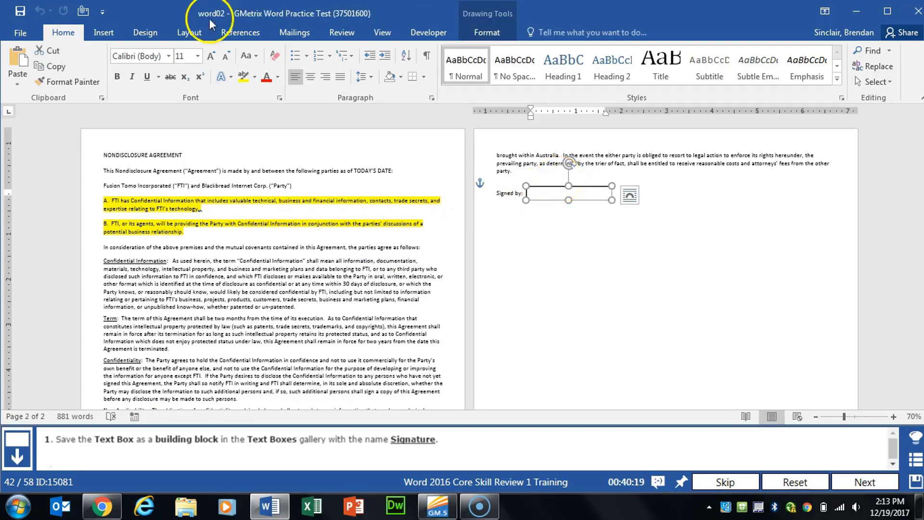
Save the selected text box as a building block named Signature in the Text Boxes gallery, and advance to the next task
click(103, 32)
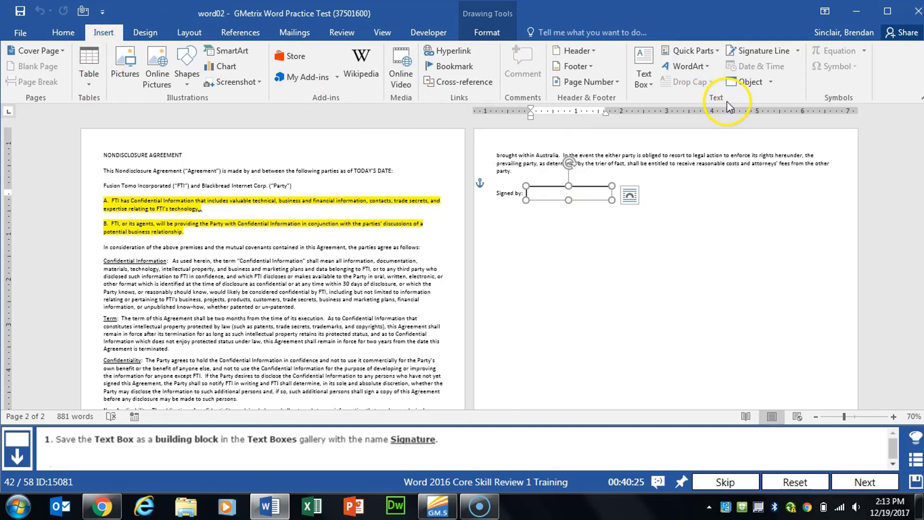
click(715, 51)
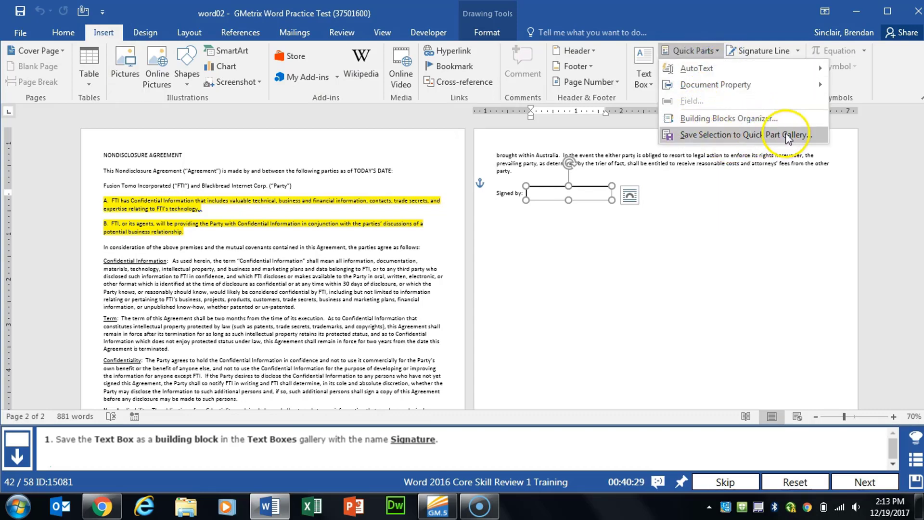
click(783, 135)
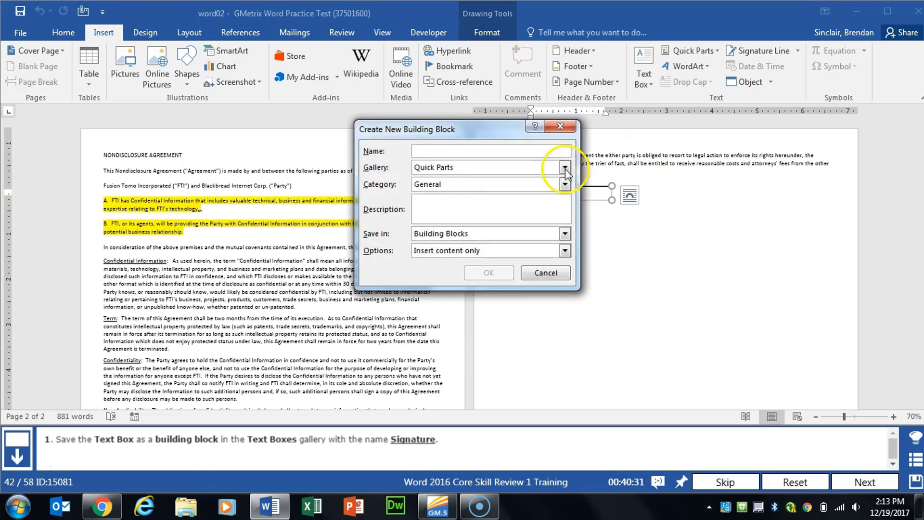
text(Signature)
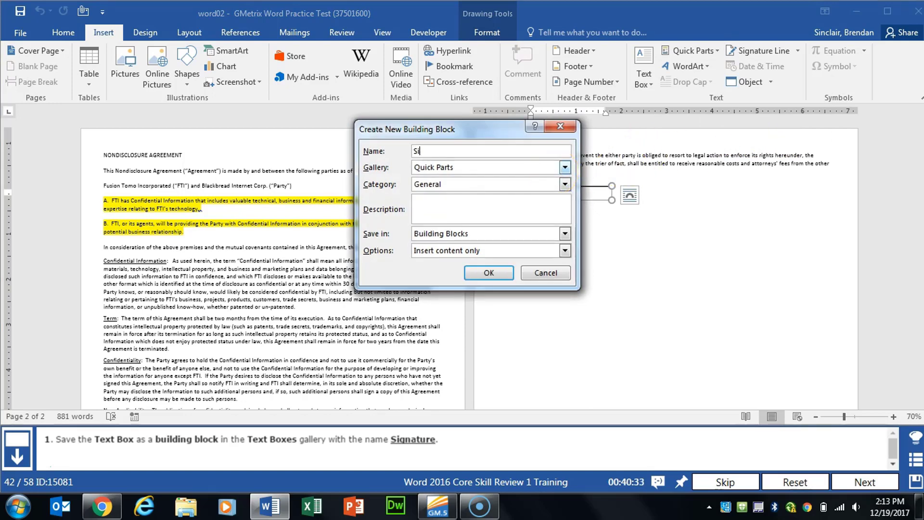
click(565, 167)
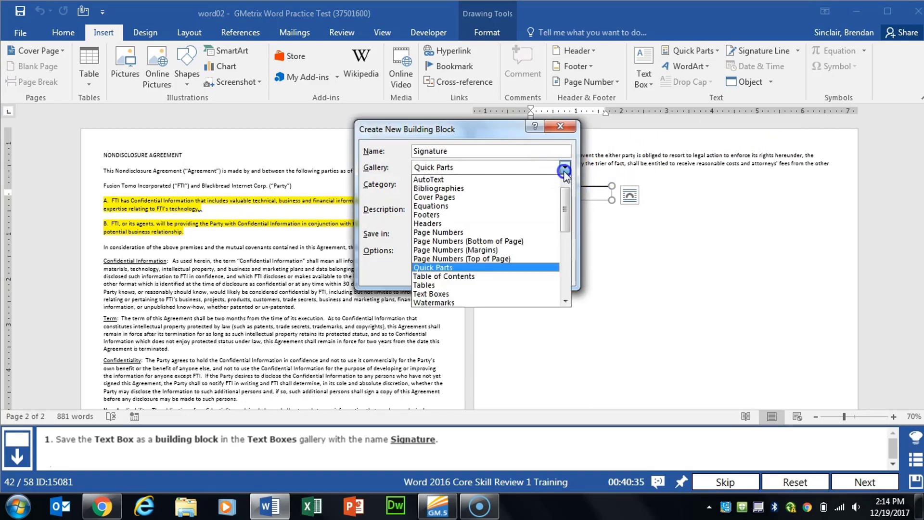
click(469, 294)
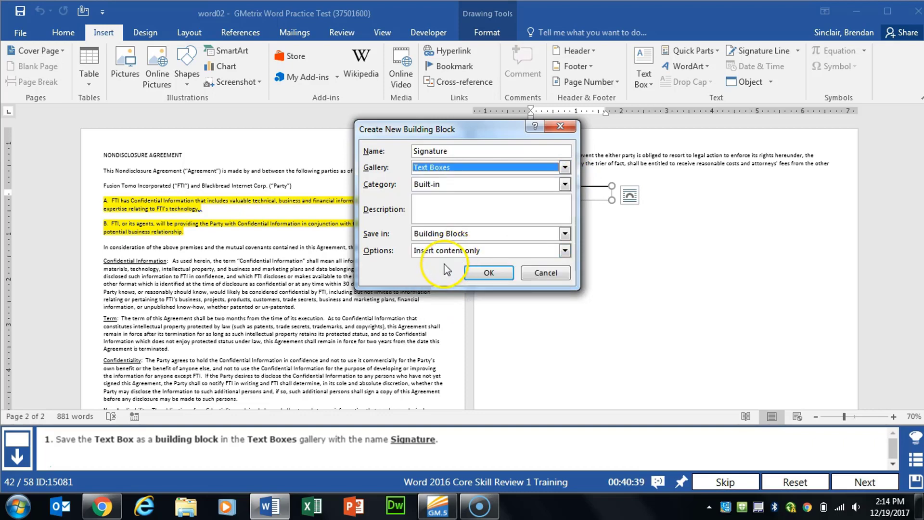
click(474, 275)
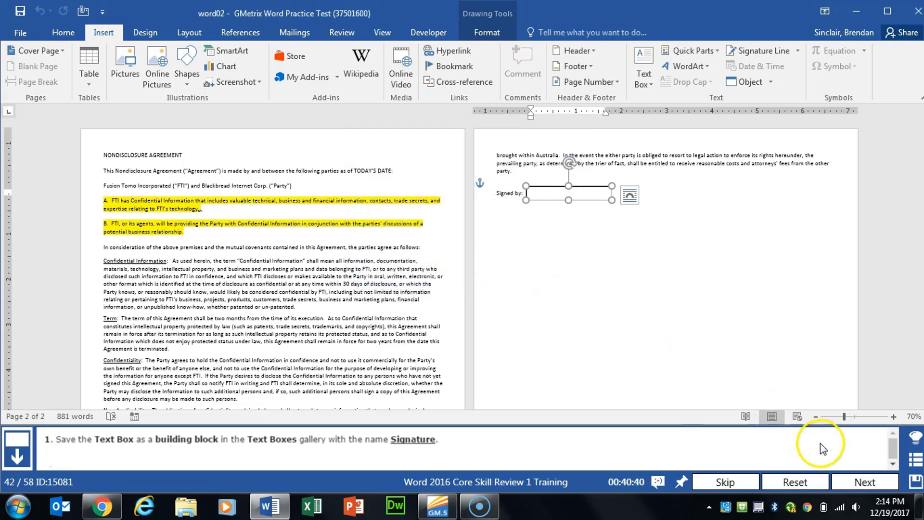
click(876, 481)
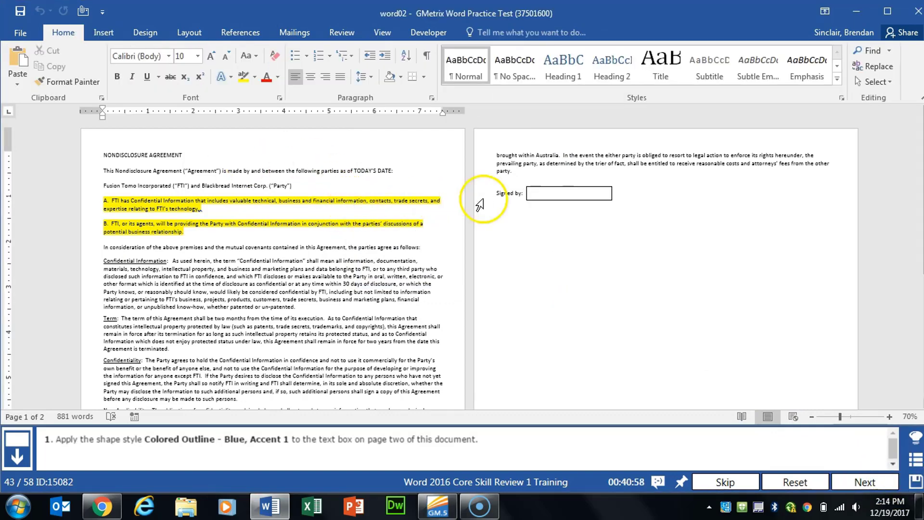
Apply the Colored Outline - Blue, Accent 1 shape style to the "Signed by" text box on page two
click(541, 196)
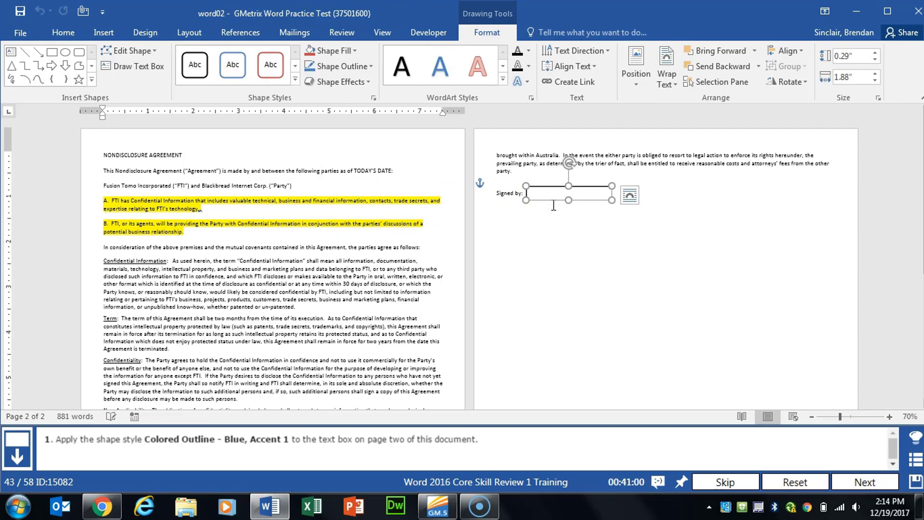
click(510, 32)
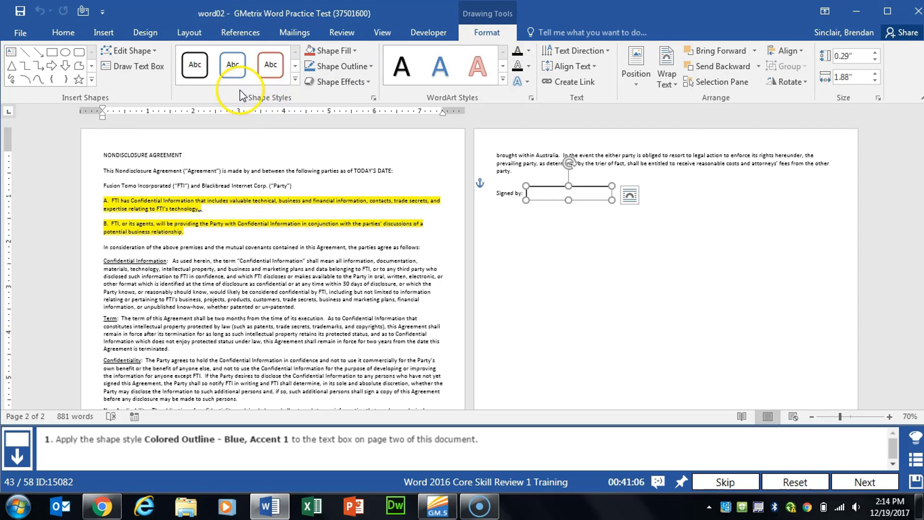
click(236, 76)
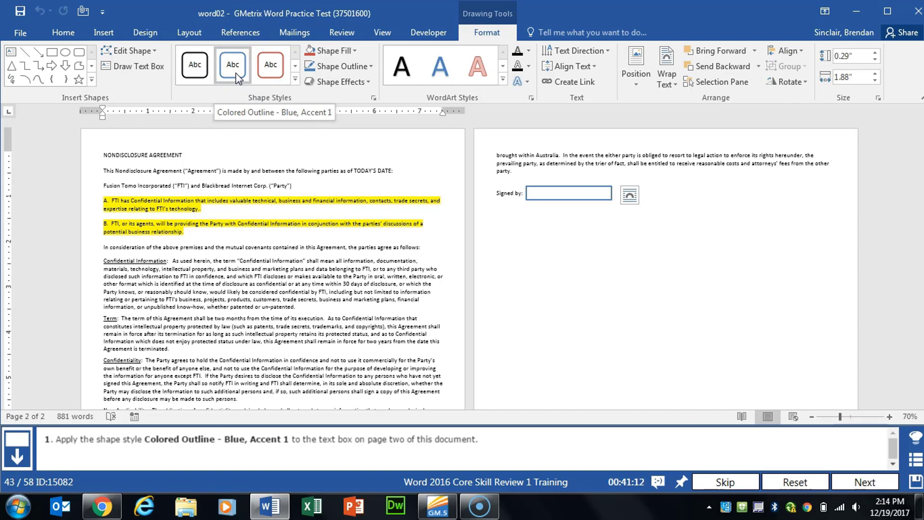
click(603, 289)
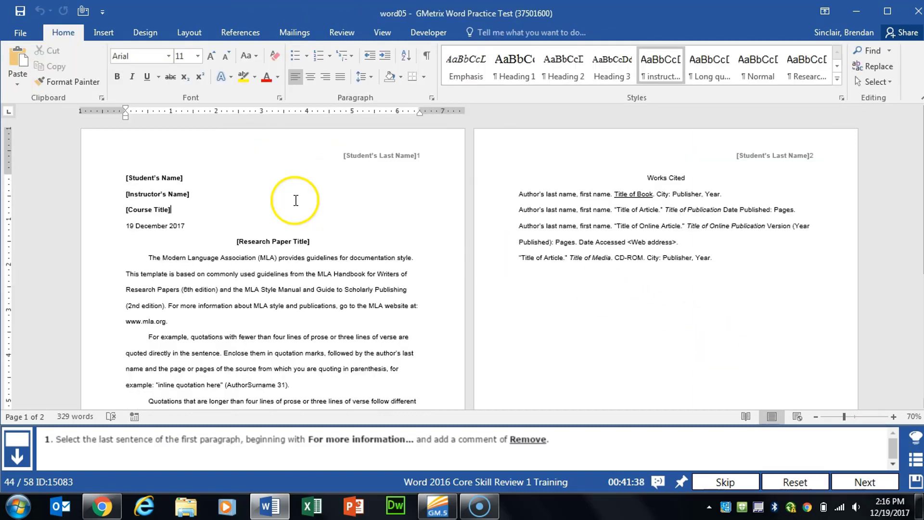
Add the comment "Remove" to the first paragraph's last sentence, beginning "For more information", and advance to the next task
drag(162, 291, 169, 322)
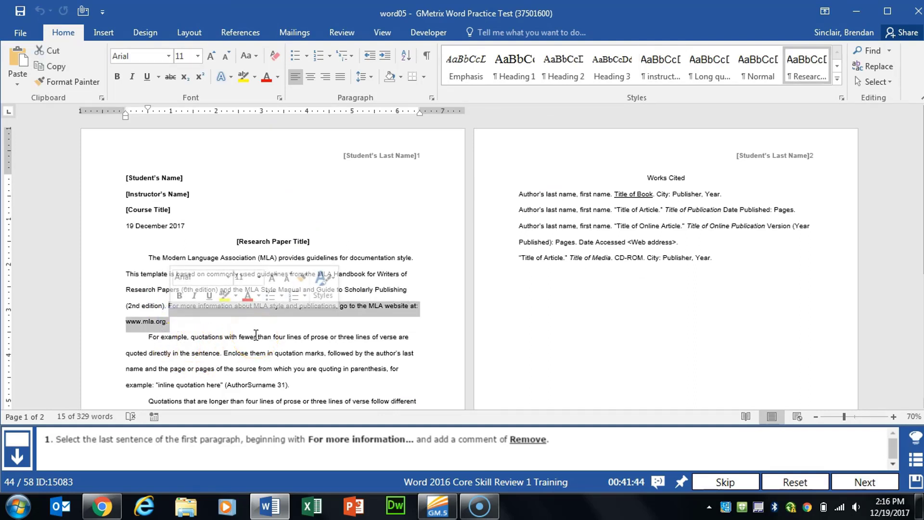
click(343, 35)
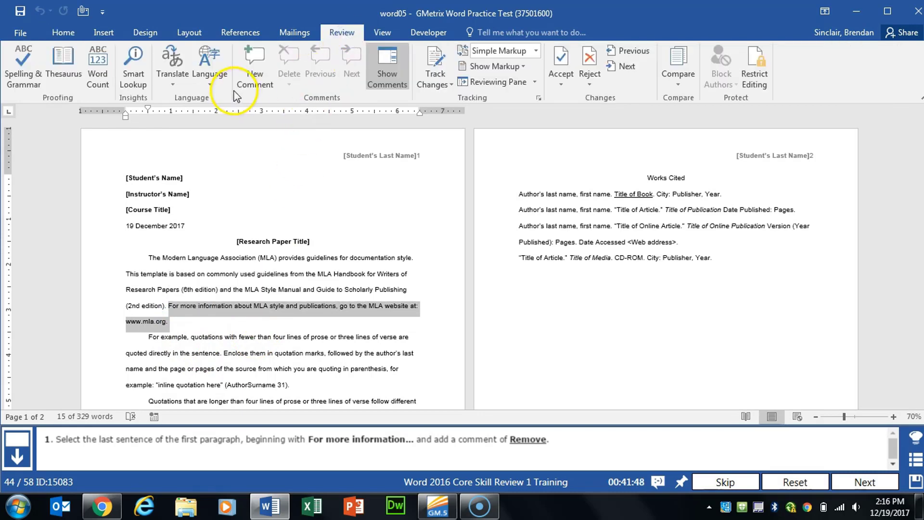
click(253, 84)
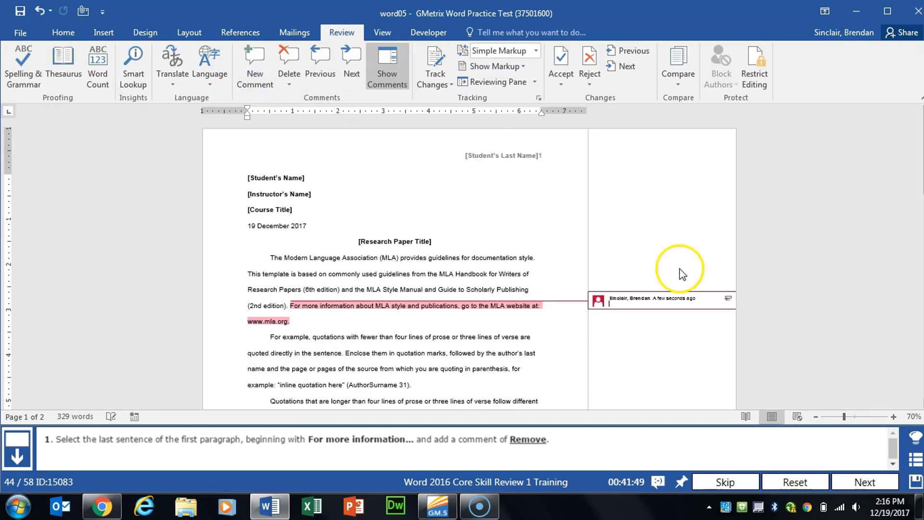
text(Remove)
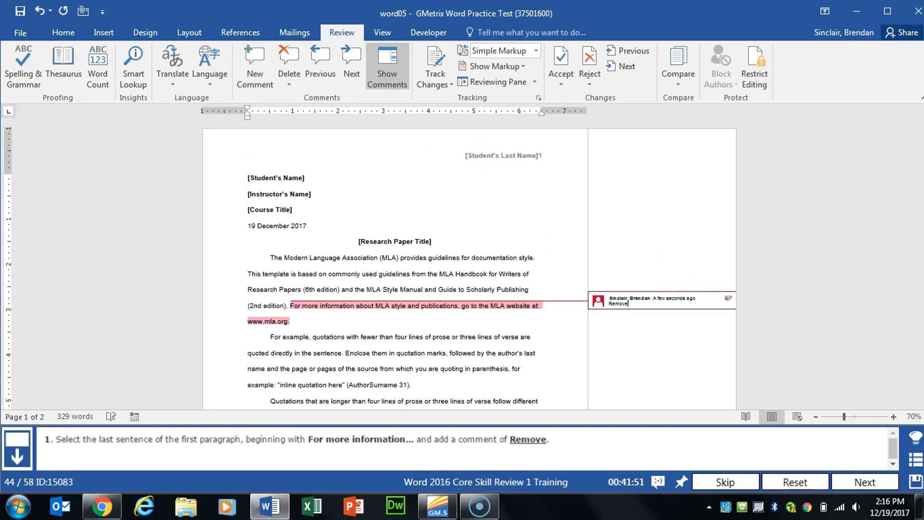
click(515, 272)
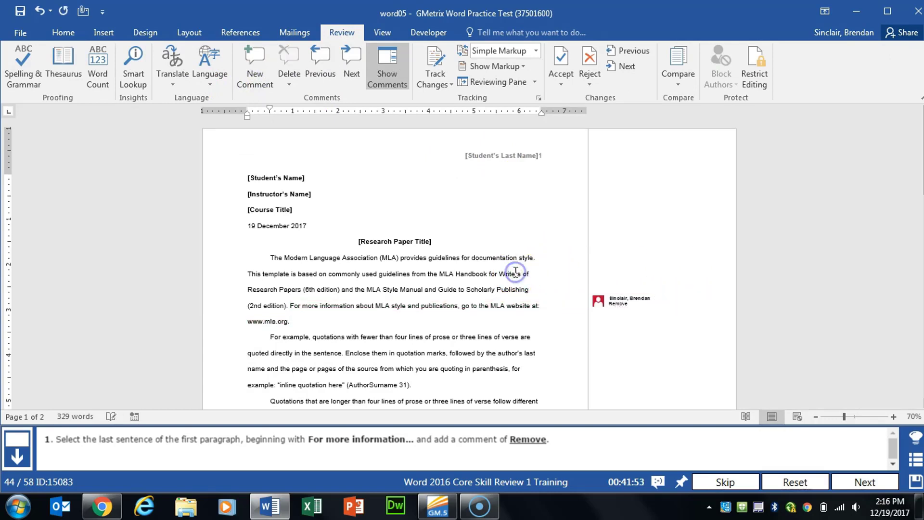
click(853, 478)
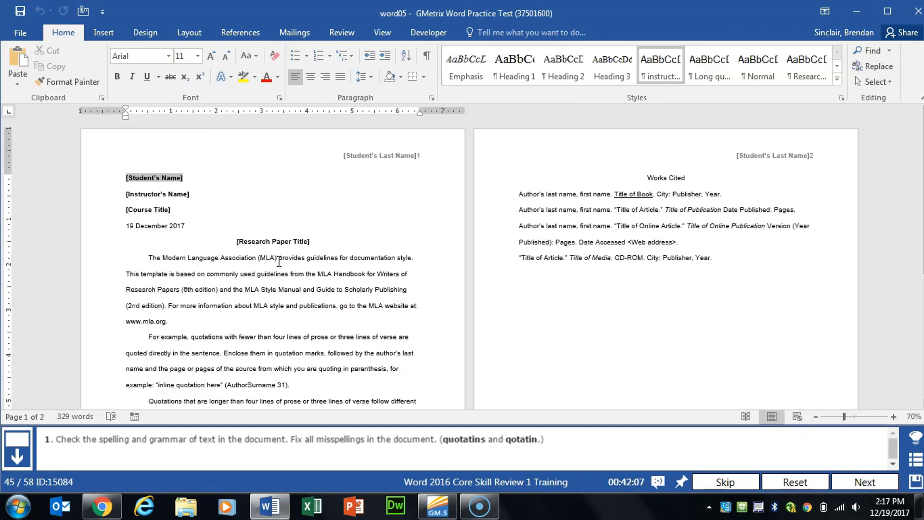
Run the spelling and grammar check, correcting the misspellings to "quotations" and "quotation", and advance to the next task
click(298, 221)
click(341, 31)
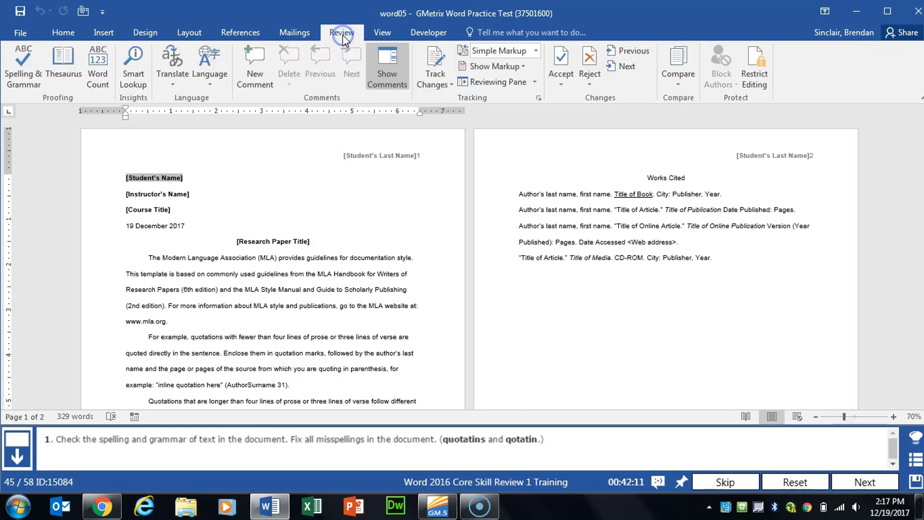
click(20, 85)
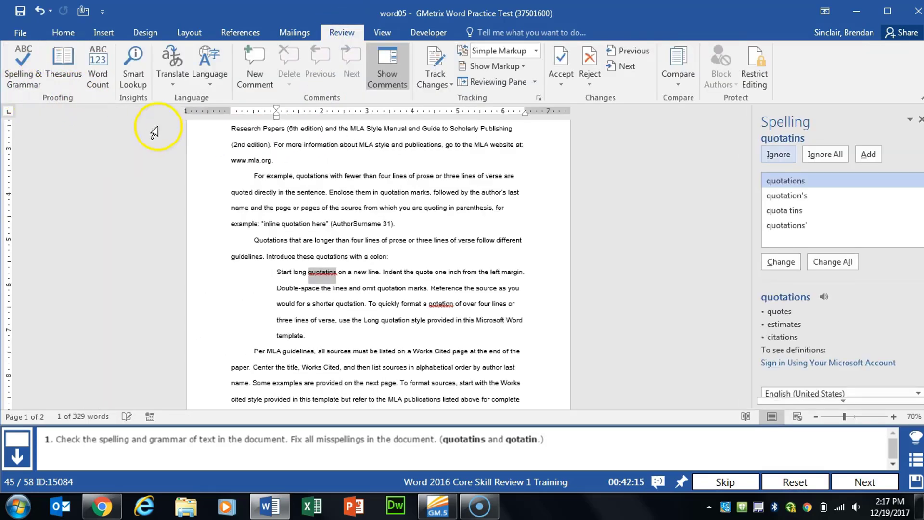
click(781, 262)
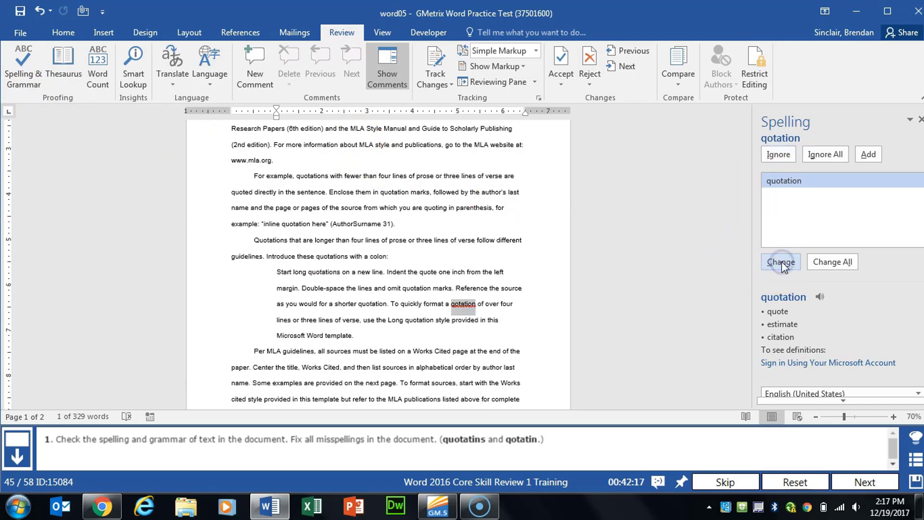
click(780, 263)
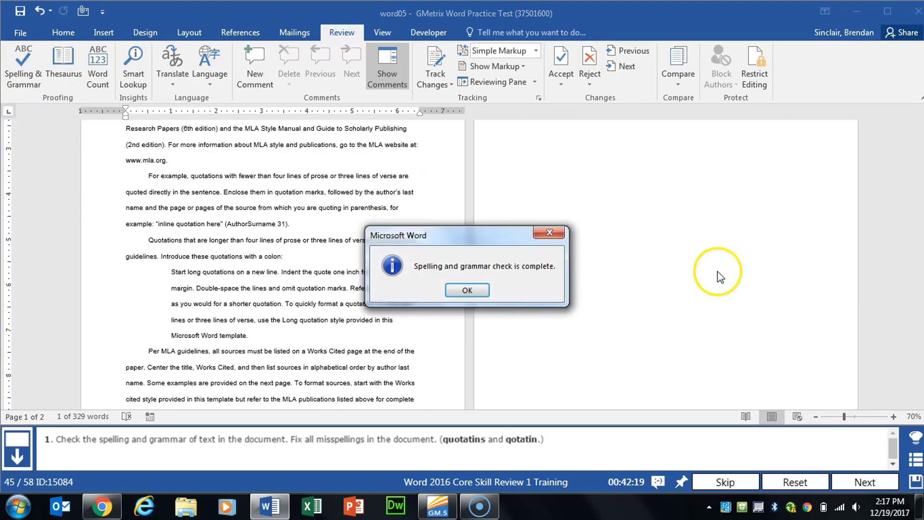
click(466, 290)
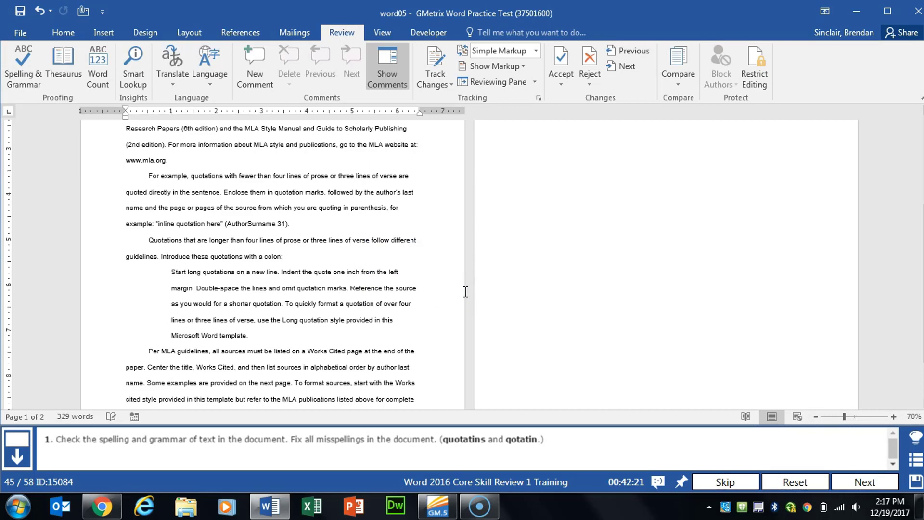
click(874, 481)
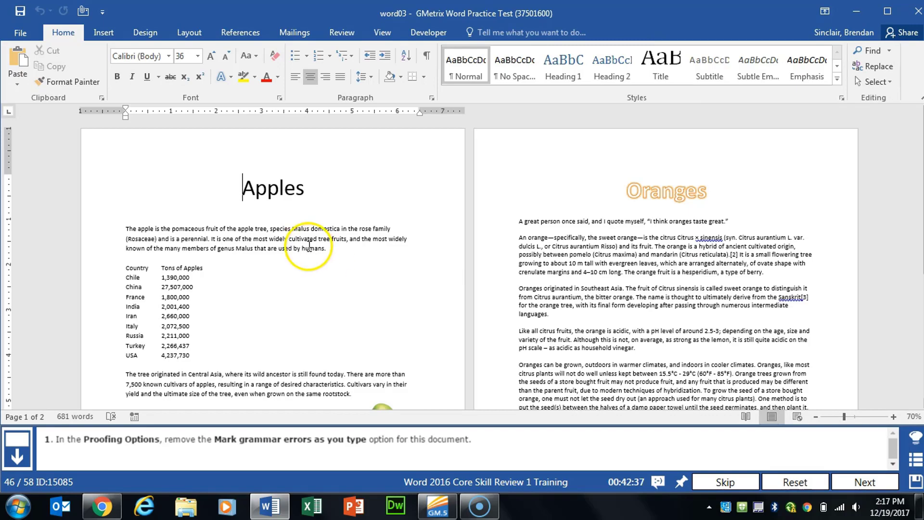
Turn off Mark grammar errors as you type in the proofing options, and advance to the next task
click(24, 35)
click(31, 338)
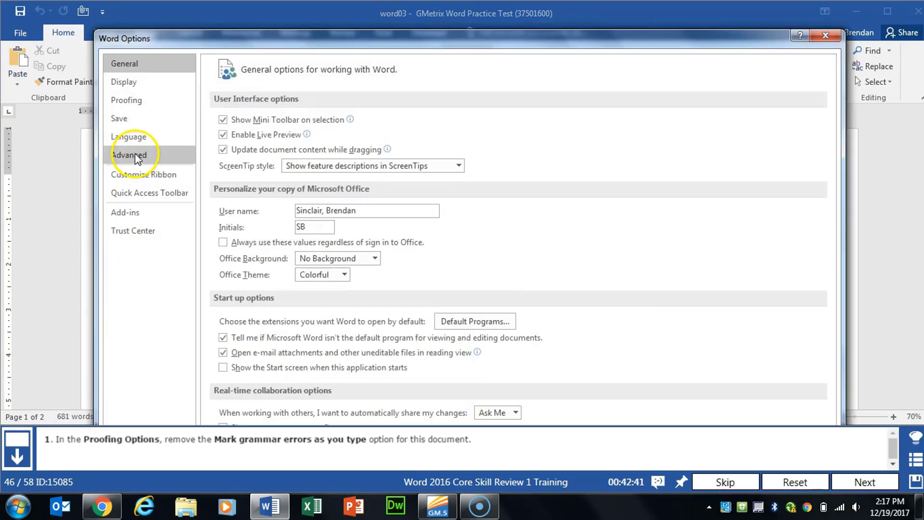
click(138, 103)
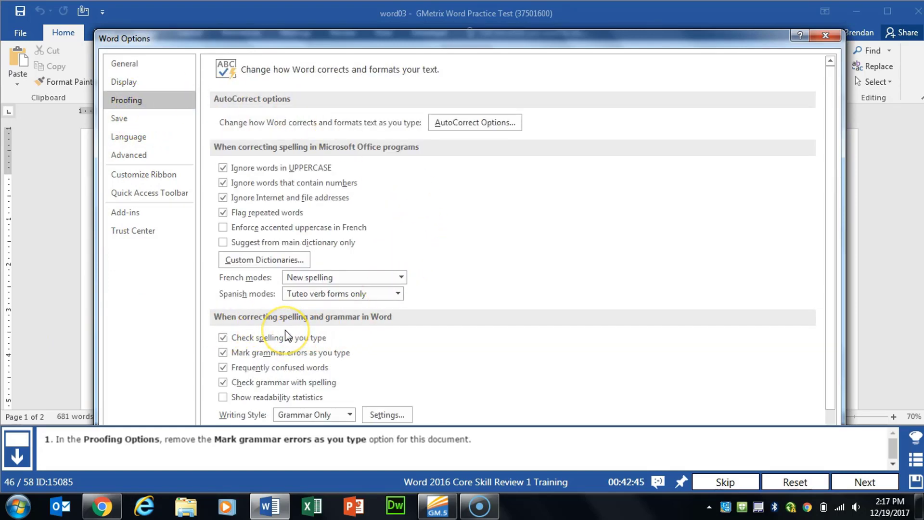
click(222, 355)
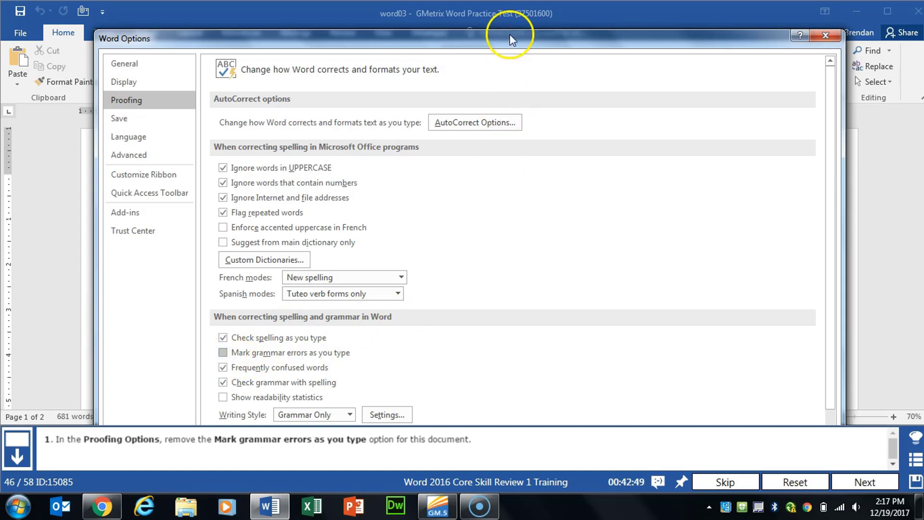
drag(510, 34, 515, 71)
click(758, 385)
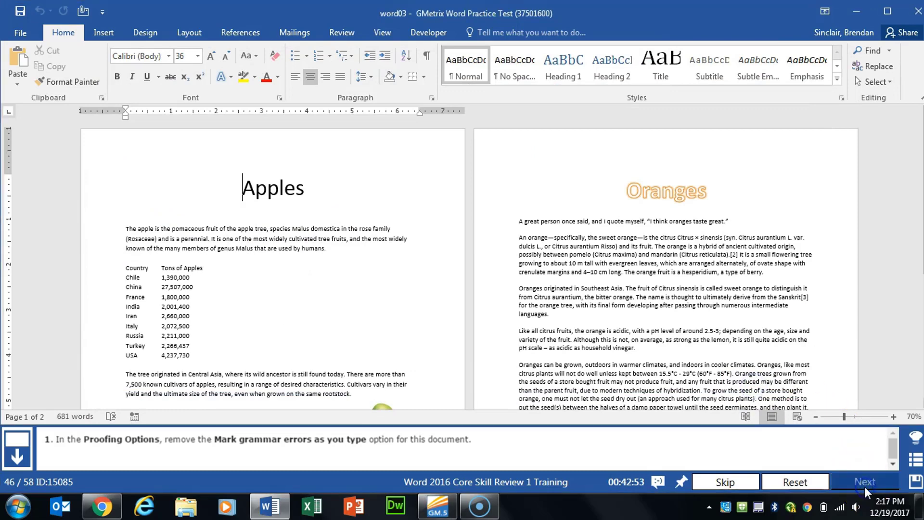
click(866, 482)
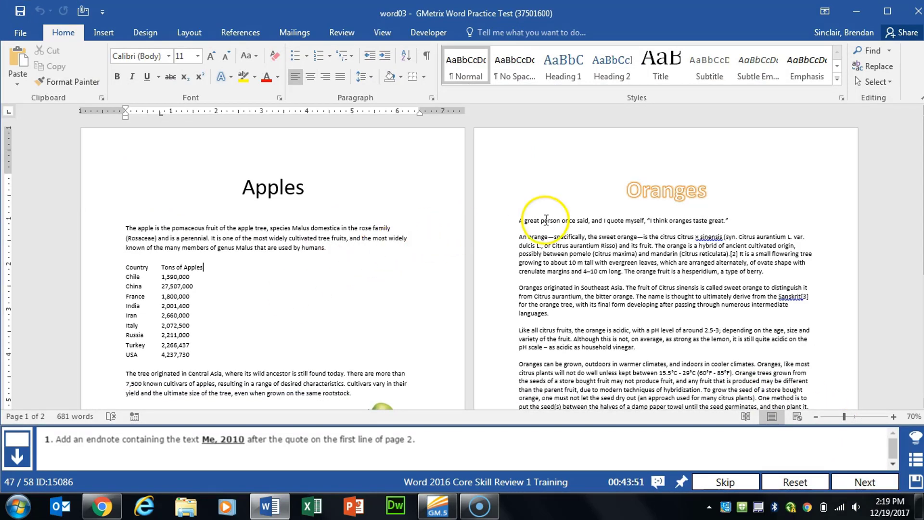
Insert an endnote reading "Me, 2010" after the quote on the first line of page 2, and advance to the next task
click(732, 222)
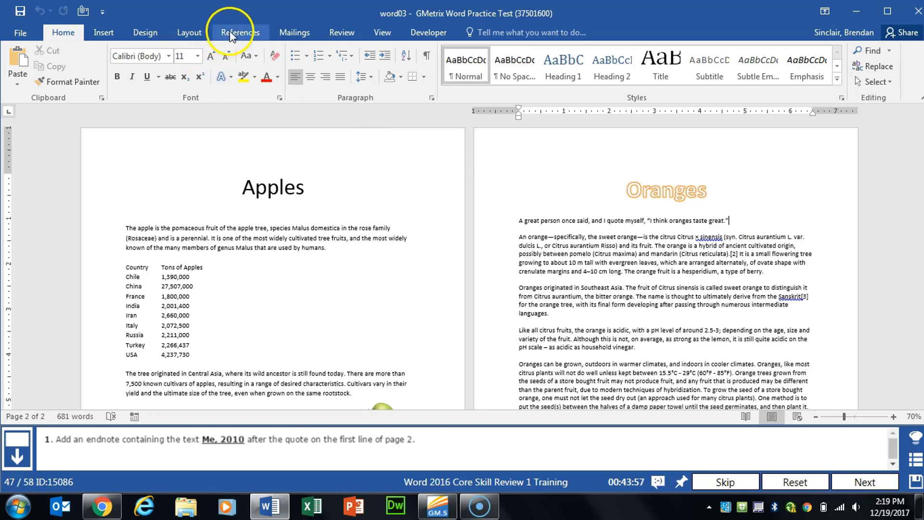
click(244, 27)
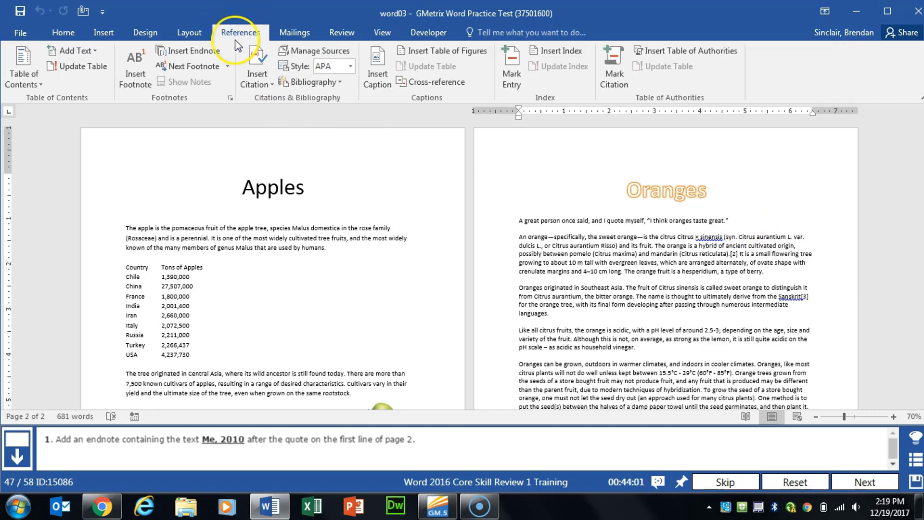
click(209, 51)
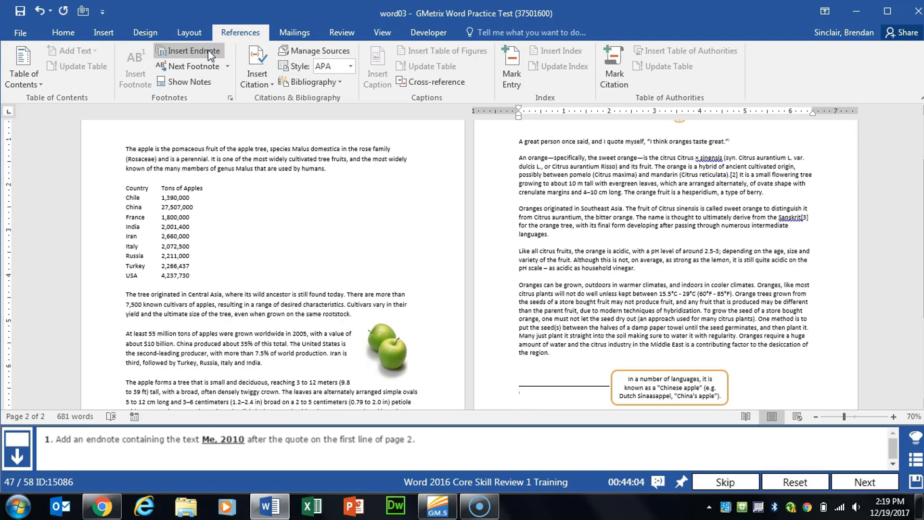
click(745, 362)
click(883, 478)
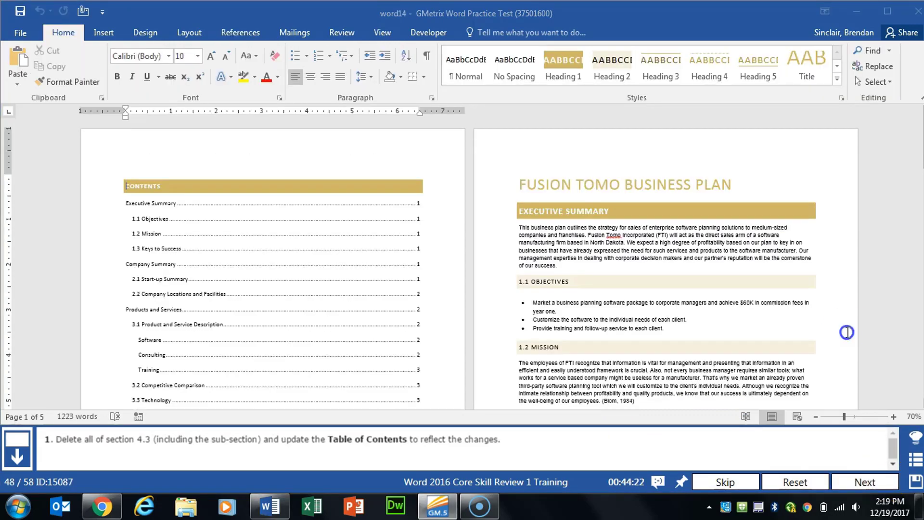
Delete all of section 4.3 Service Business Analysis, including sub-section 4.3.1 Business Participants, on the document's last page
scroll(790, 355, down, 15)
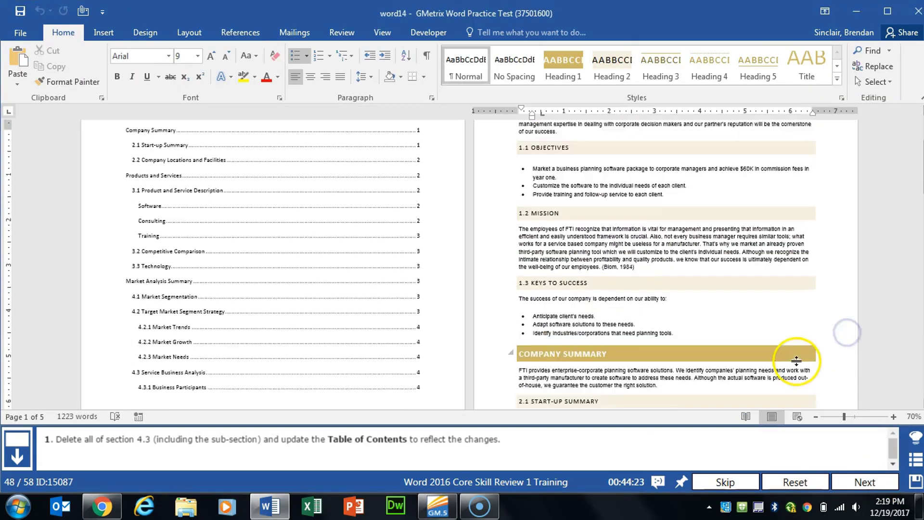
scroll(662, 364, down, 10)
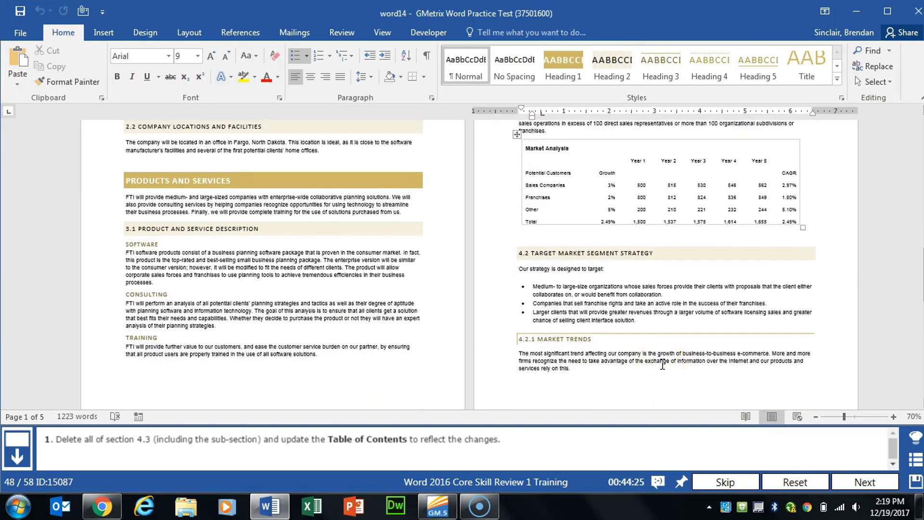
scroll(375, 388, down, 9)
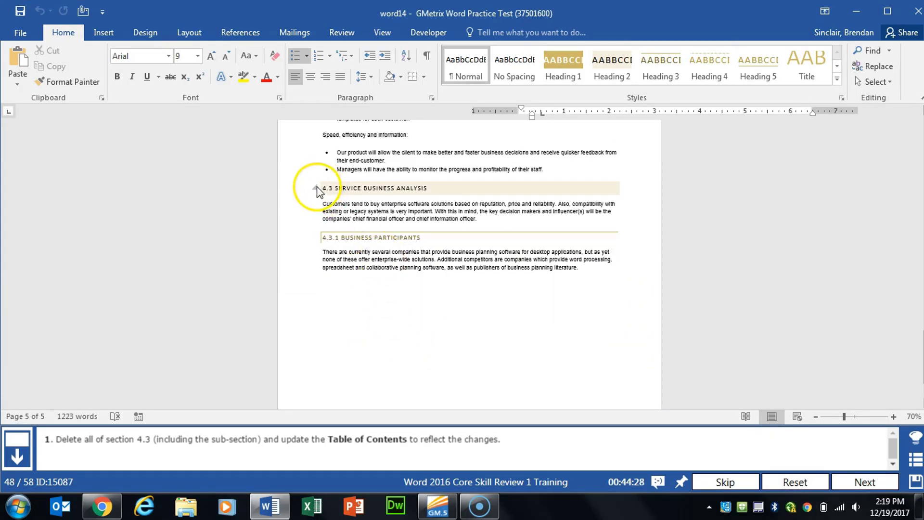
click(316, 188)
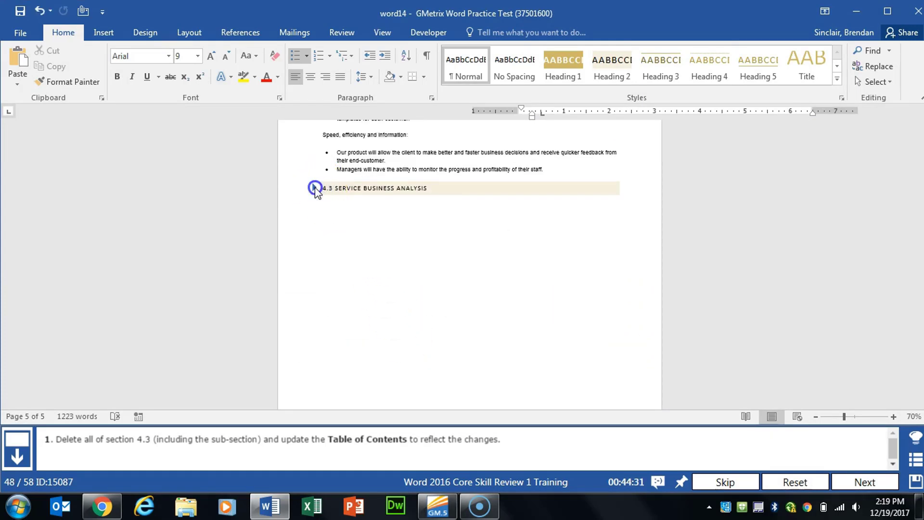
click(315, 187)
click(325, 185)
shift+click(642, 293)
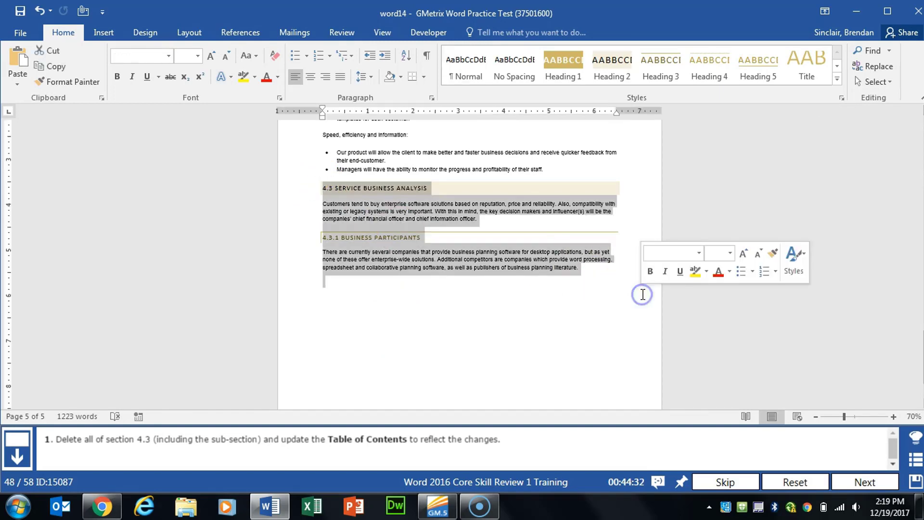
key(Delete)
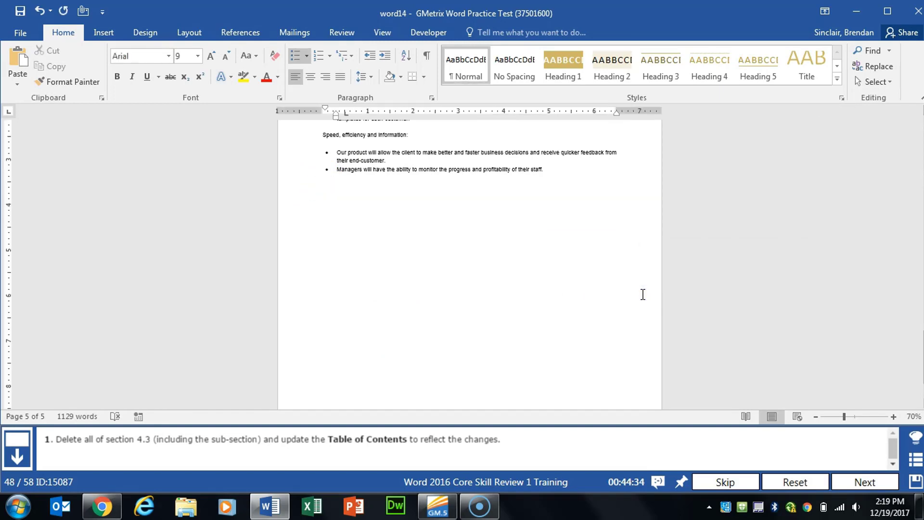
Update the table of contents on the first page to reflect the deleted section, and advance to the next task
scroll(495, 313, up, 5)
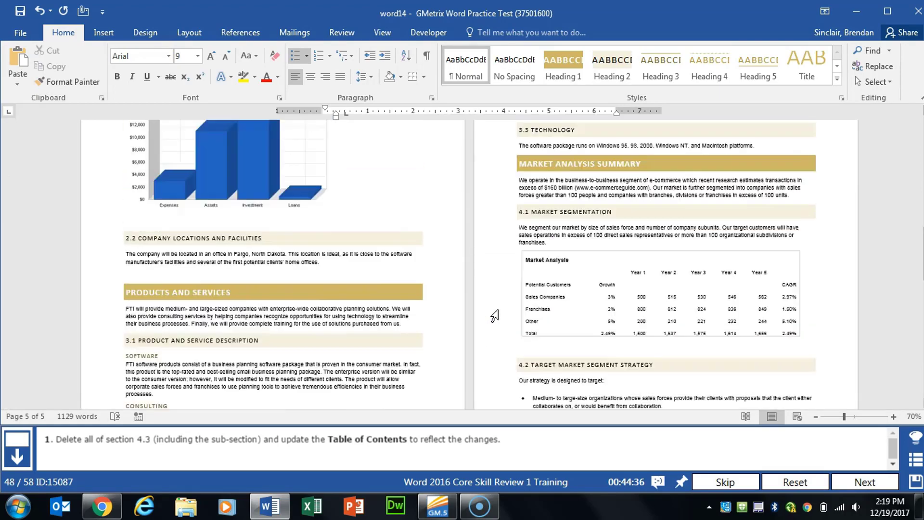
scroll(495, 316, up, 10)
click(155, 278)
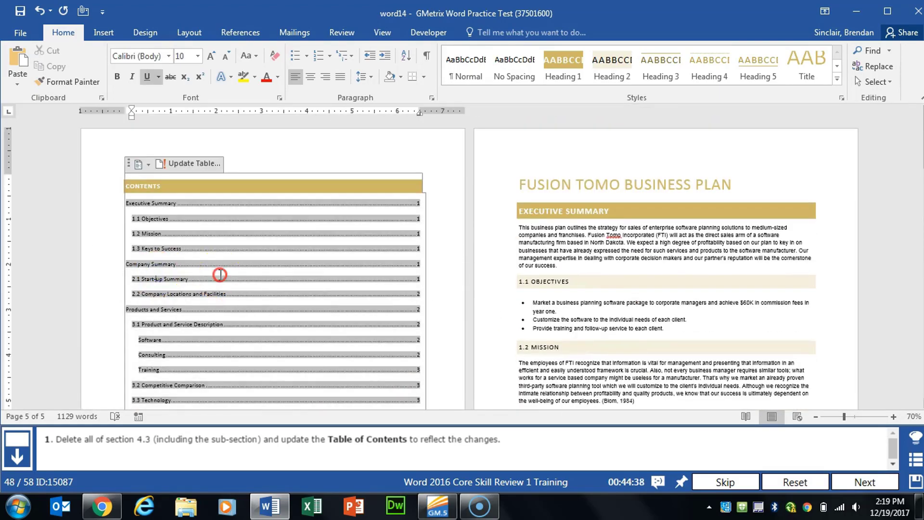
right_click(220, 275)
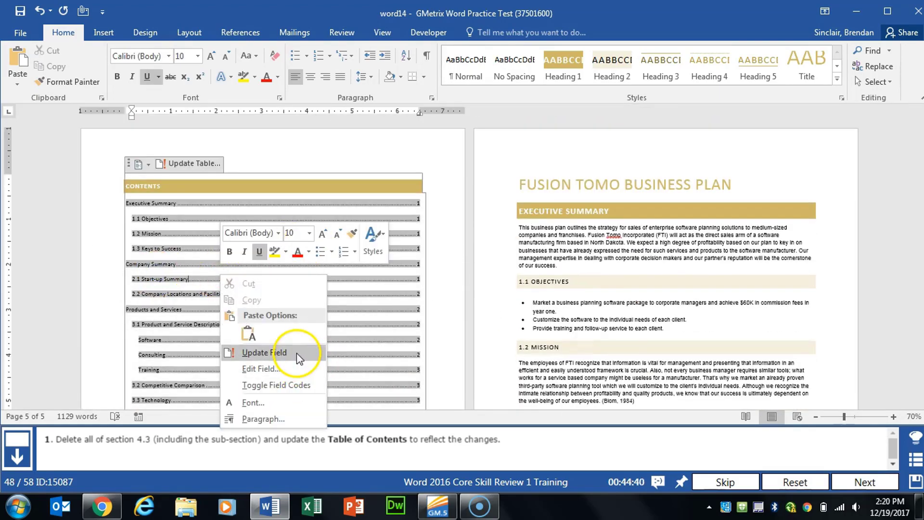
click(288, 354)
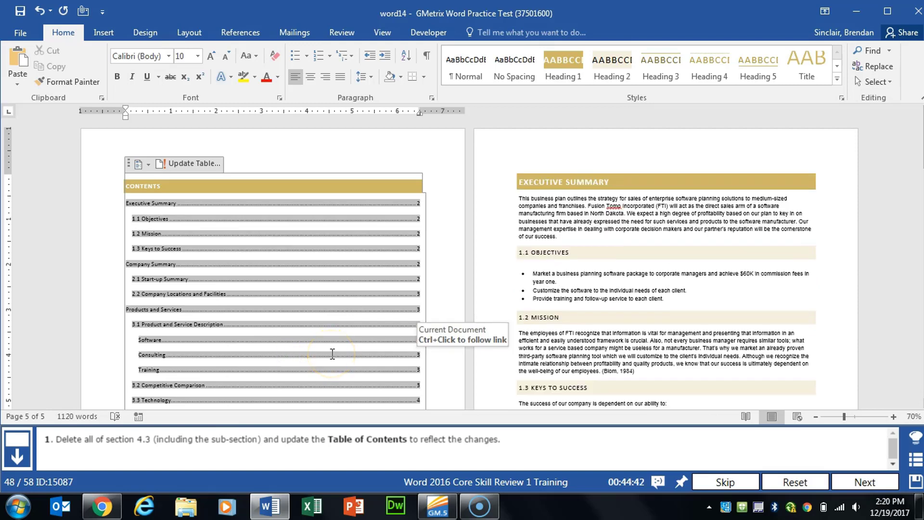
click(875, 482)
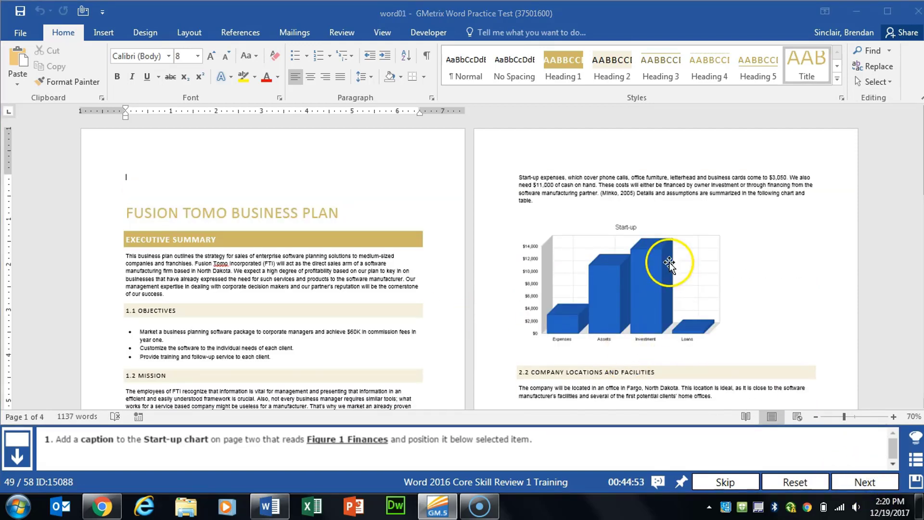
Add the caption "Figure 1 Finances" below the Start-up chart on page 2, and advance to the next task
click(666, 279)
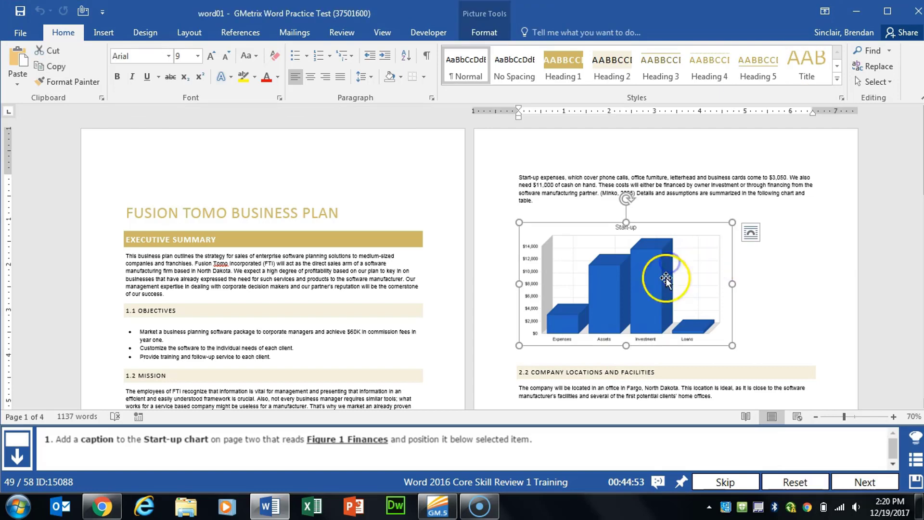
right_click(611, 284)
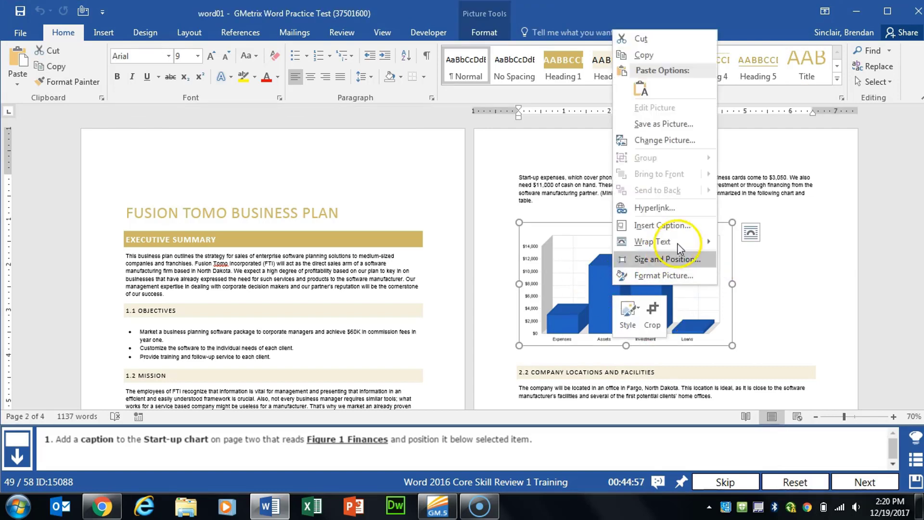
click(697, 232)
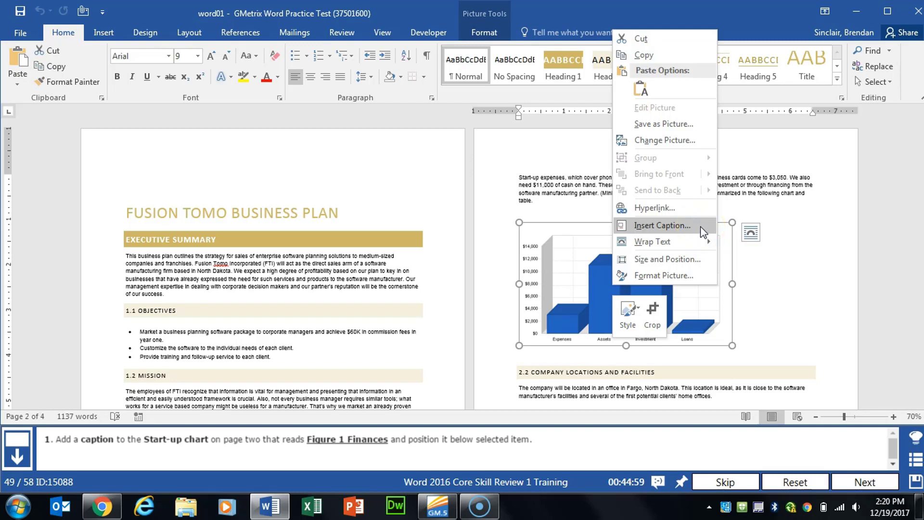
click(700, 226)
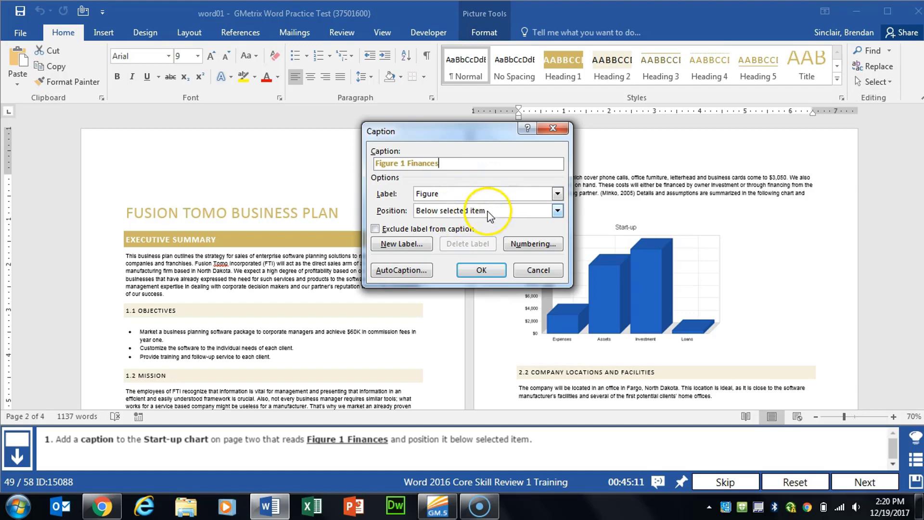
click(482, 270)
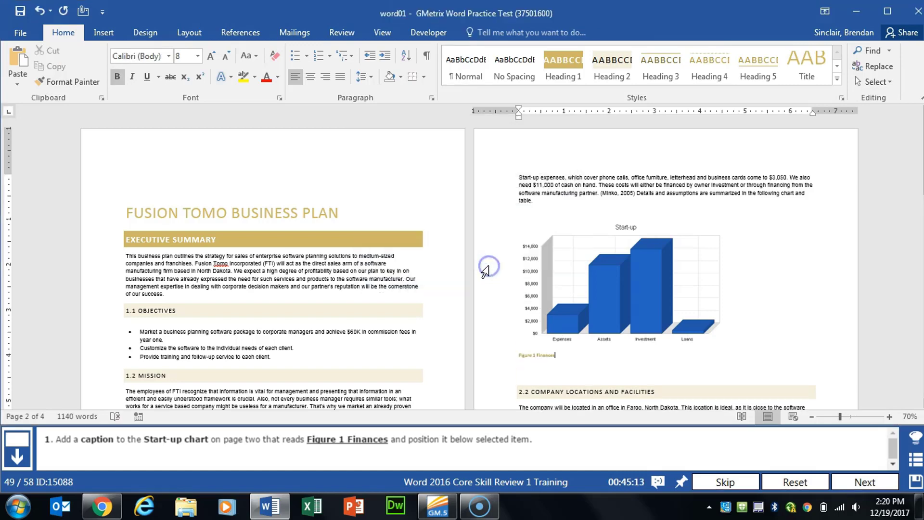
click(862, 481)
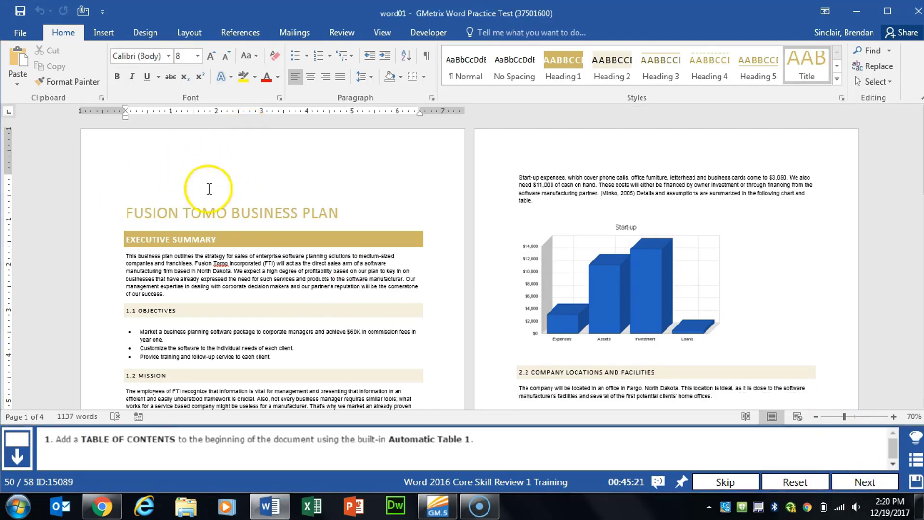
Insert the built-in Automatic Table 1 table of contents at the beginning of the document, and advance to the next task
click(194, 181)
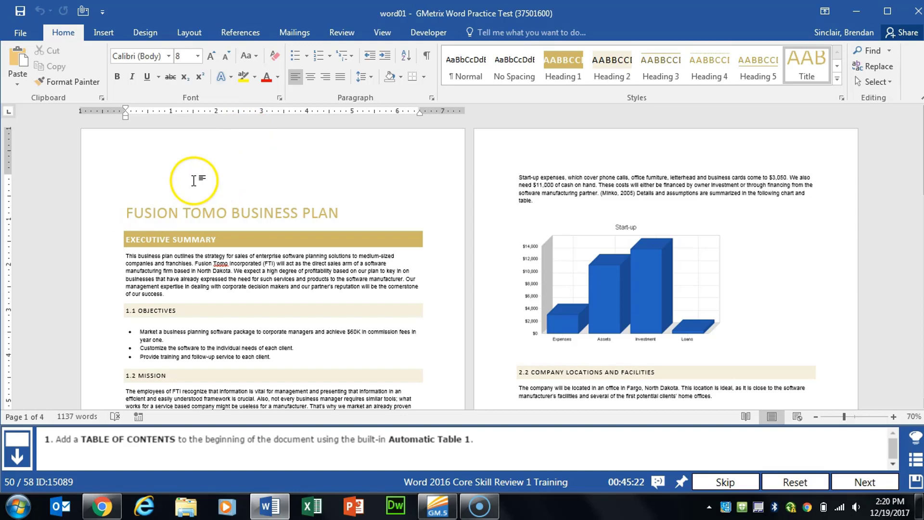
click(249, 32)
click(34, 85)
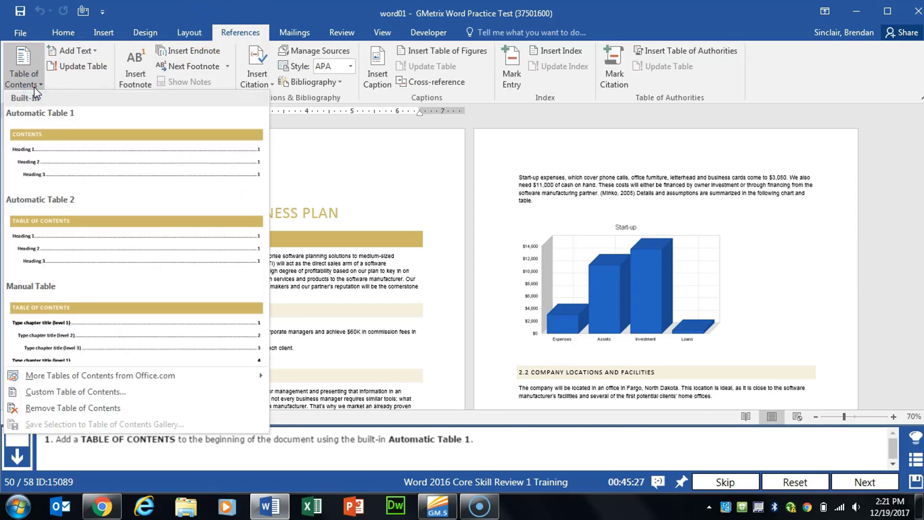
click(110, 154)
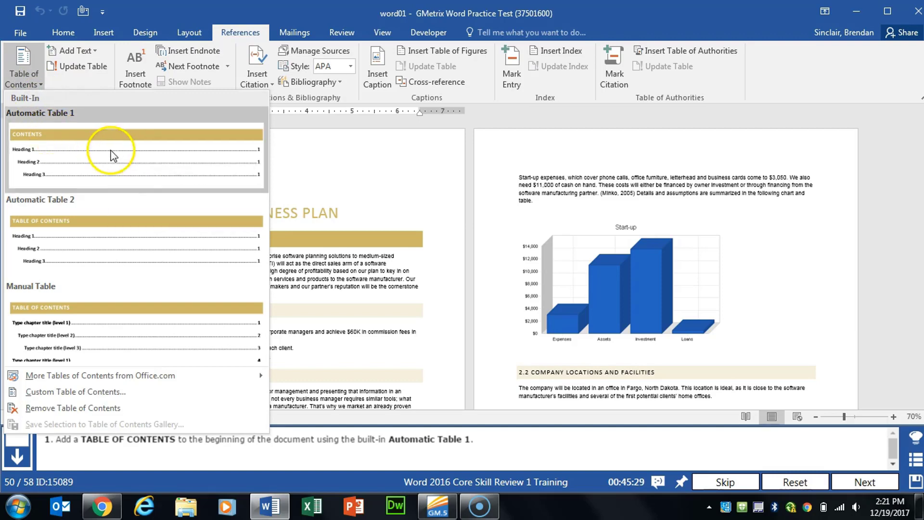
click(93, 159)
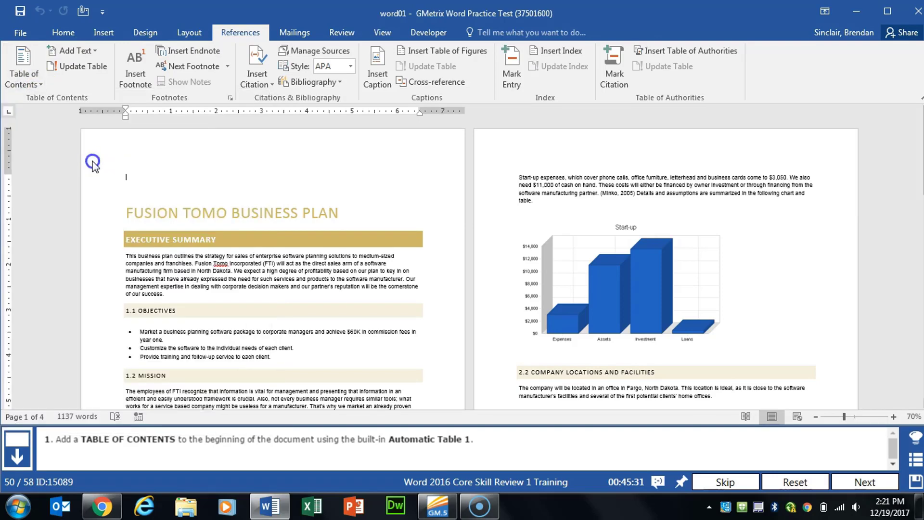
scroll(221, 217, up, 10)
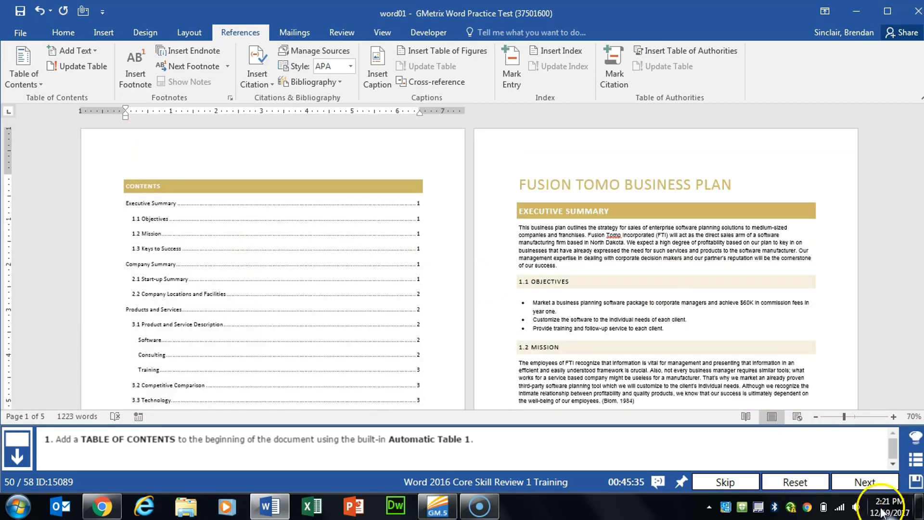
click(866, 483)
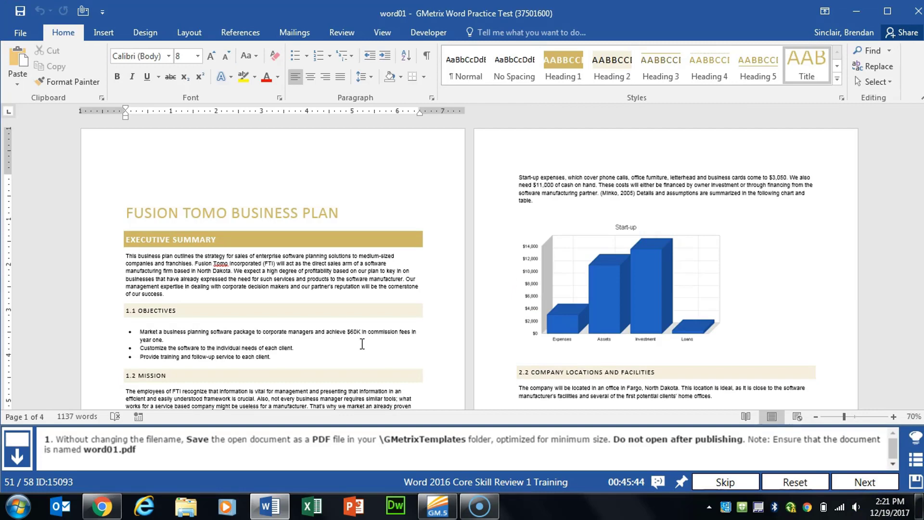
Export the document as the PDF word01 in the GMetrixTemplates folder without opening it after publishing, and advance to the next task
click(21, 33)
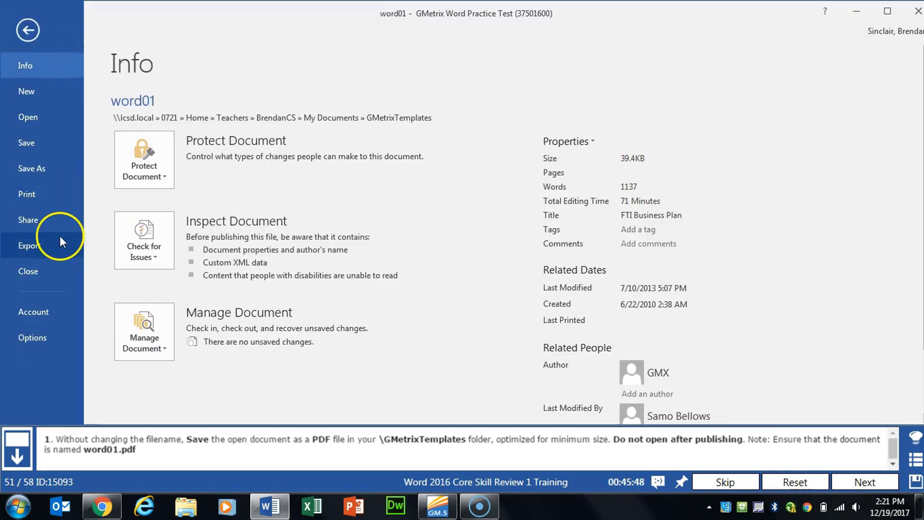
click(39, 247)
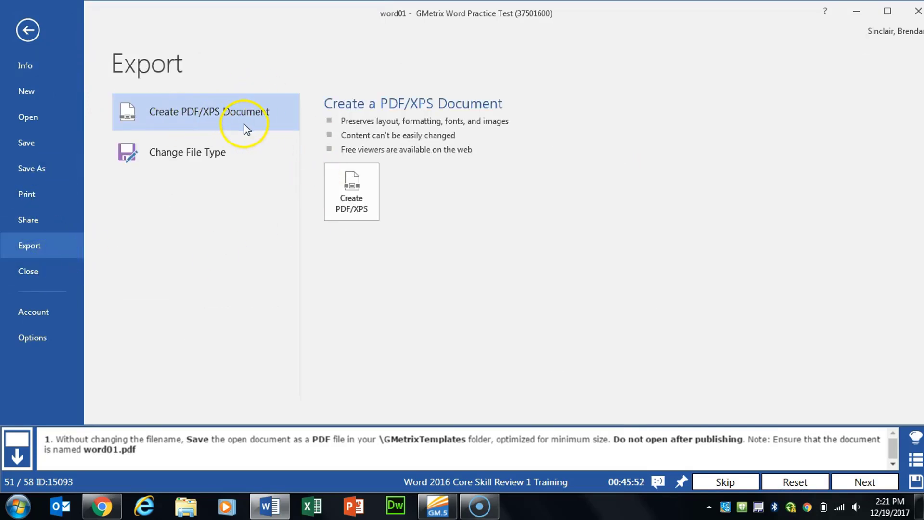
click(355, 223)
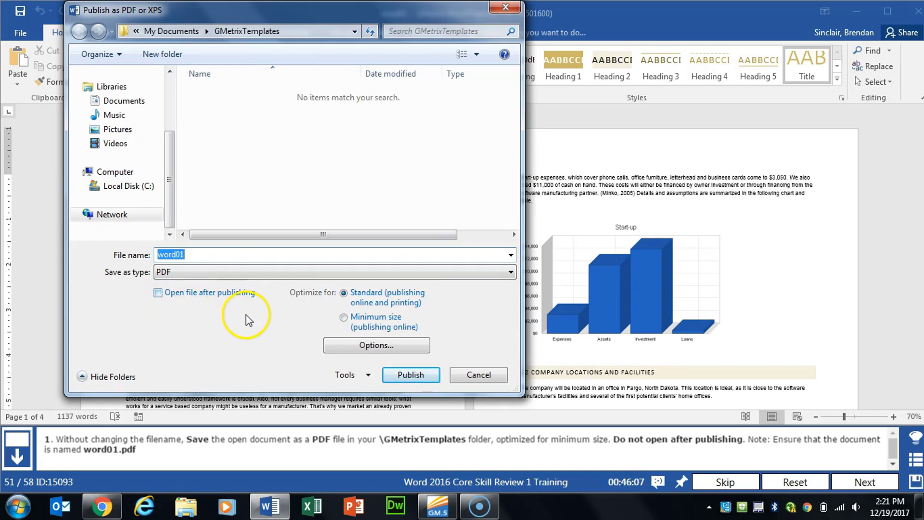
click(413, 375)
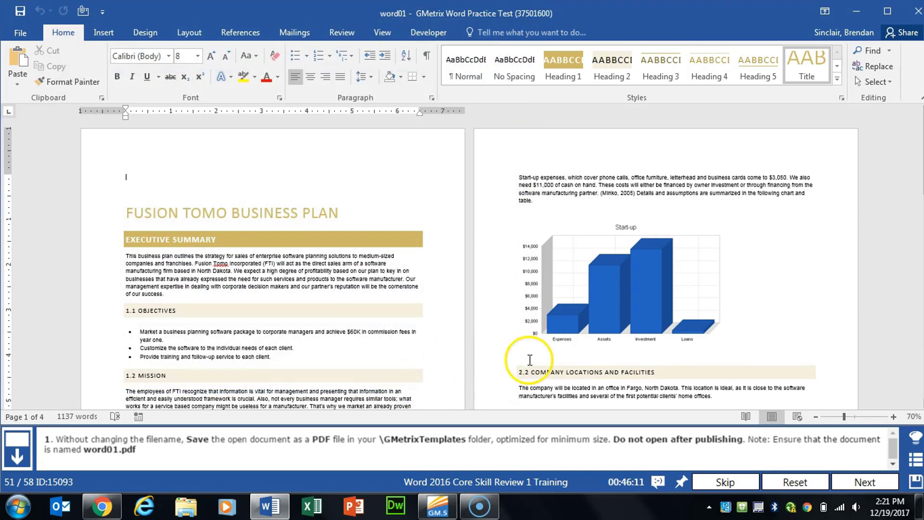
click(853, 480)
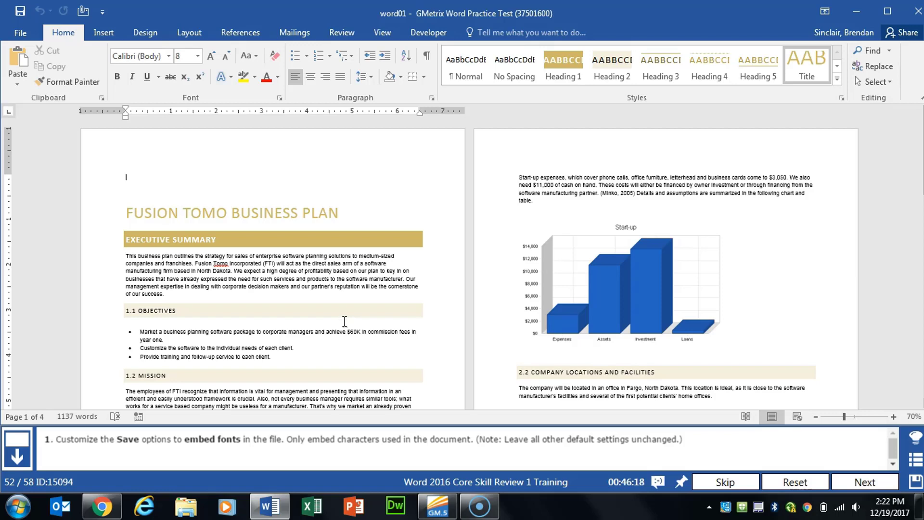
Set the save options for word01 to embed fonts in the file, embedding only the characters used in the document
click(24, 33)
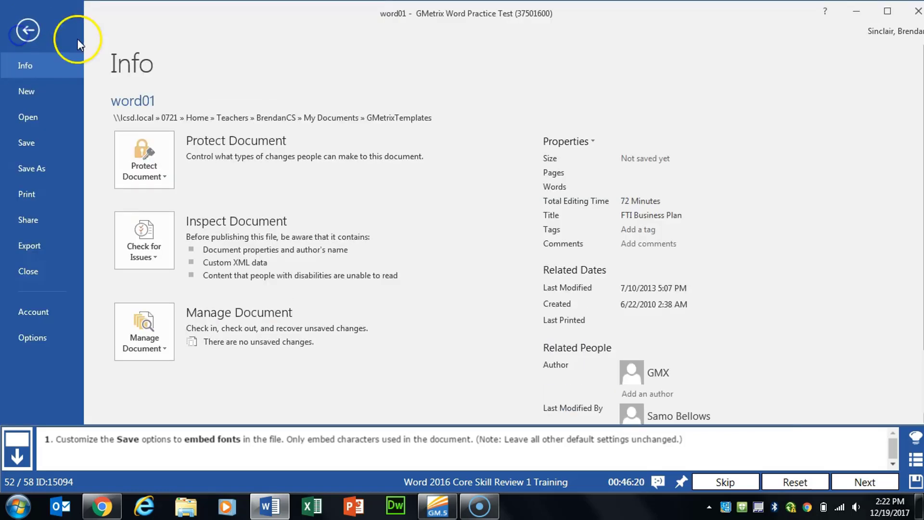
click(31, 337)
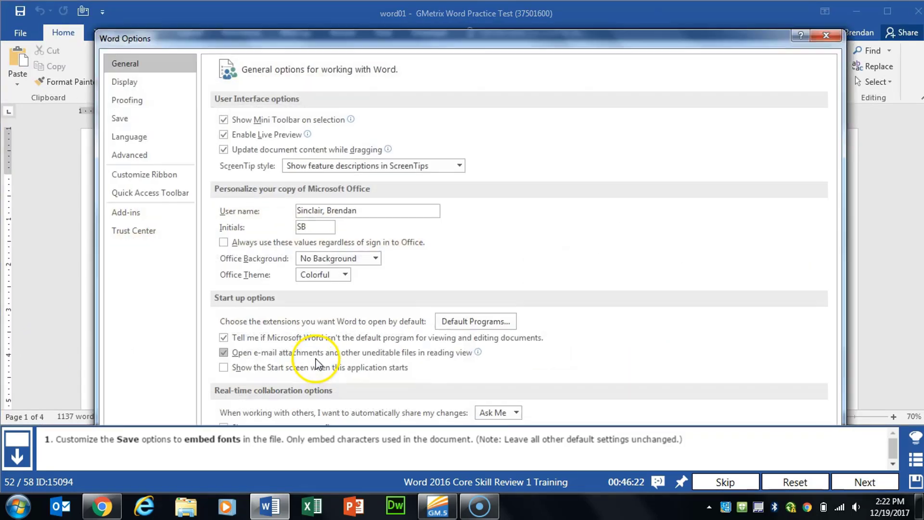
click(133, 120)
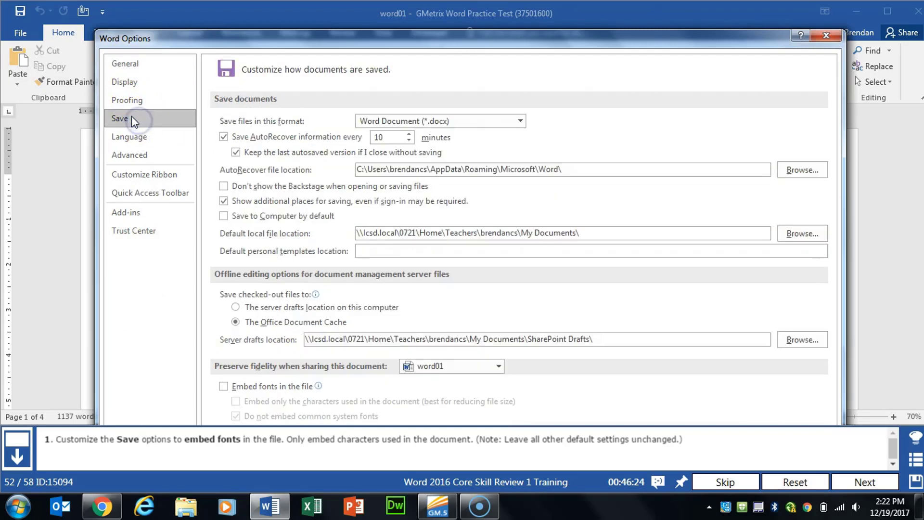
click(222, 386)
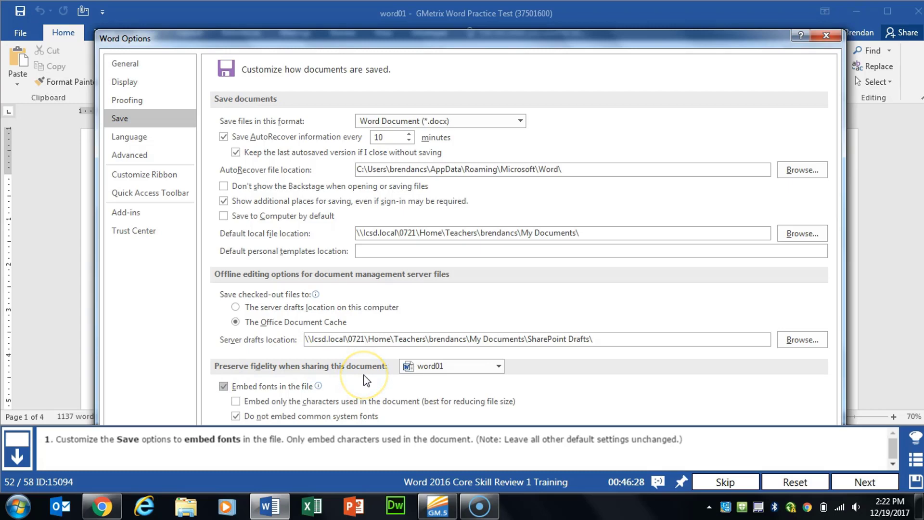
click(349, 407)
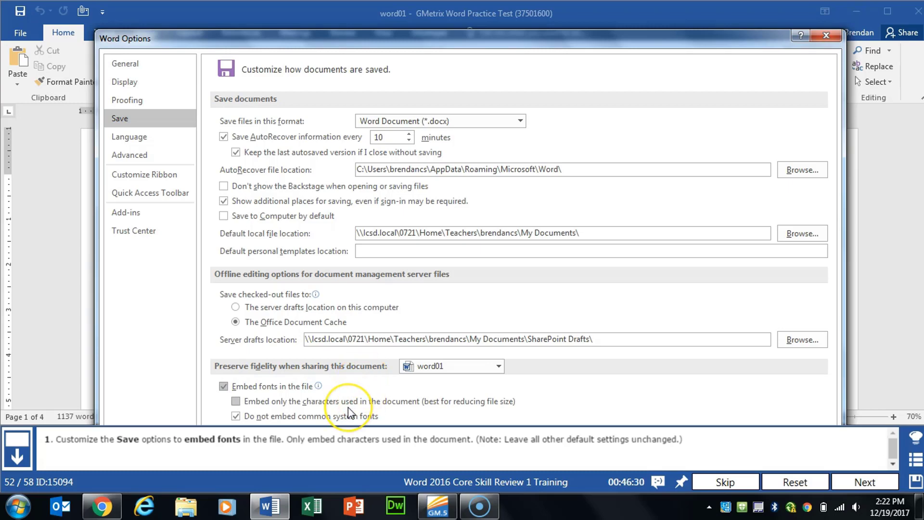
click(263, 407)
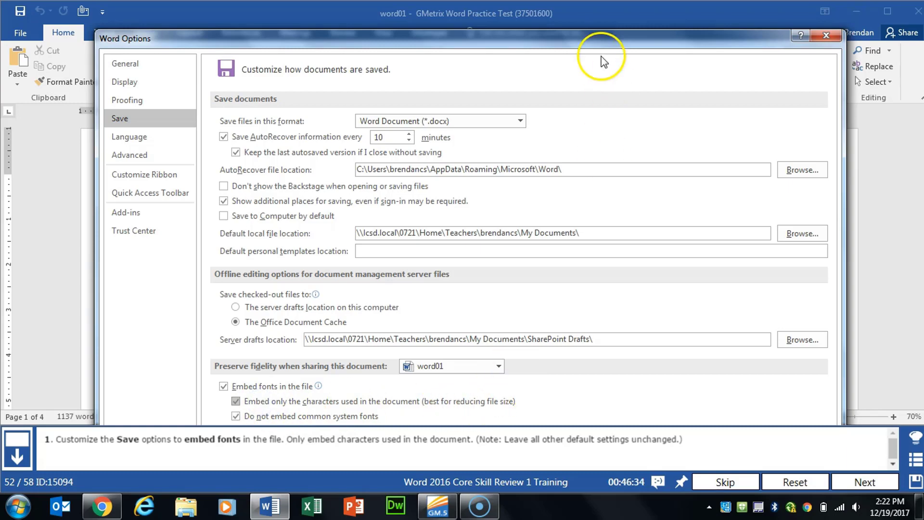
drag(616, 33, 593, 37)
click(744, 372)
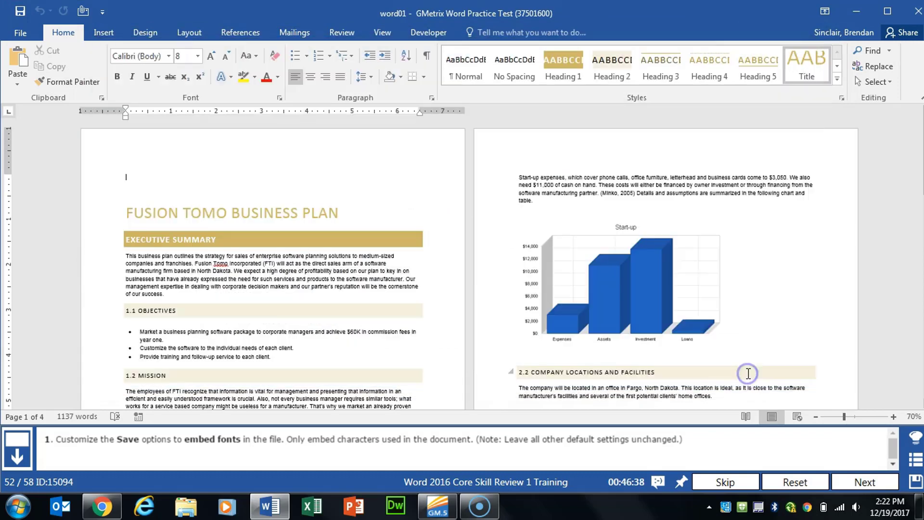
Advance to the footer task, add the built-in Whisp footer to the document, and advance to the next task
click(862, 481)
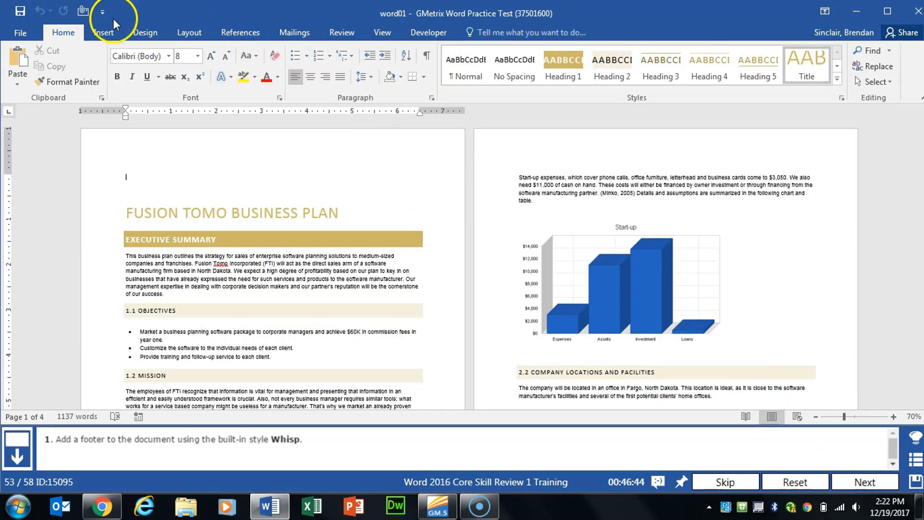
click(102, 35)
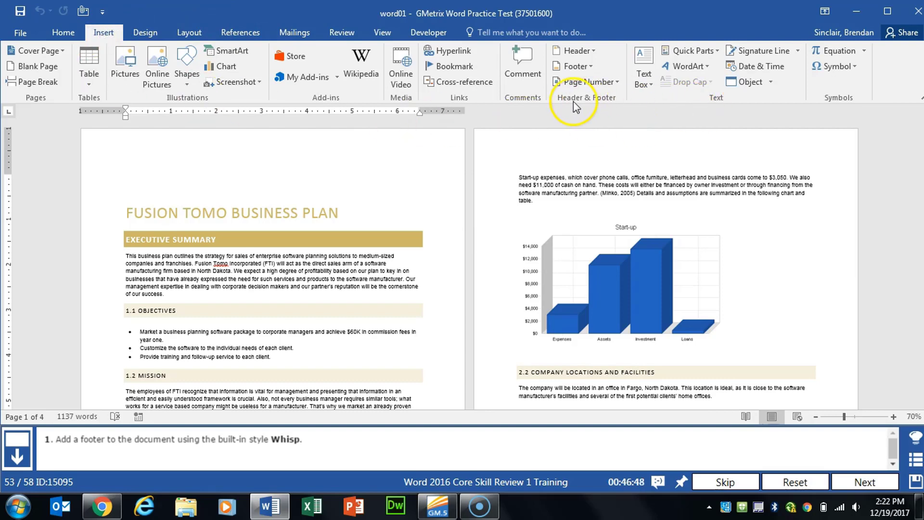
click(576, 66)
drag(826, 116, 812, 328)
click(626, 332)
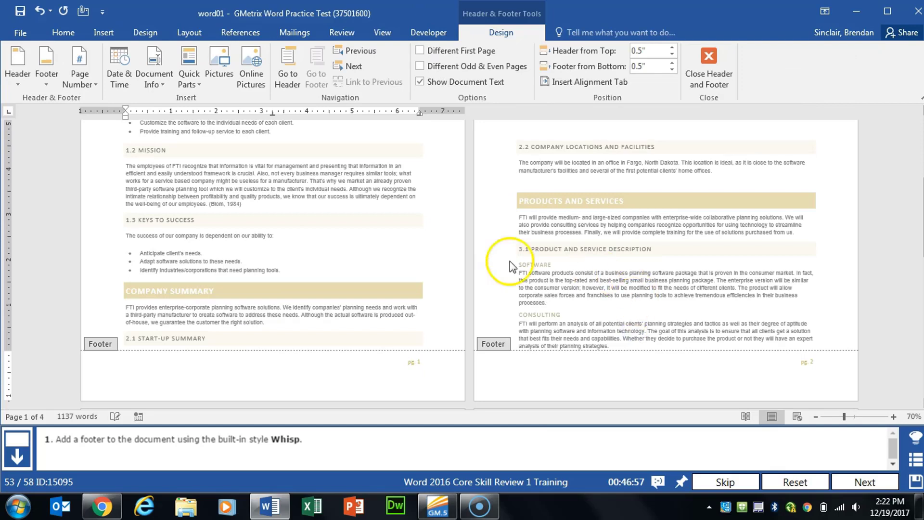
click(709, 67)
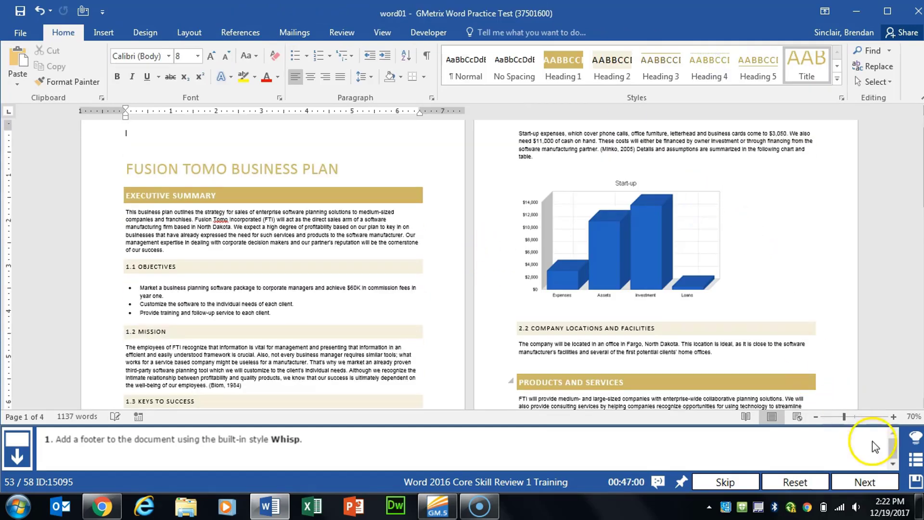
click(874, 482)
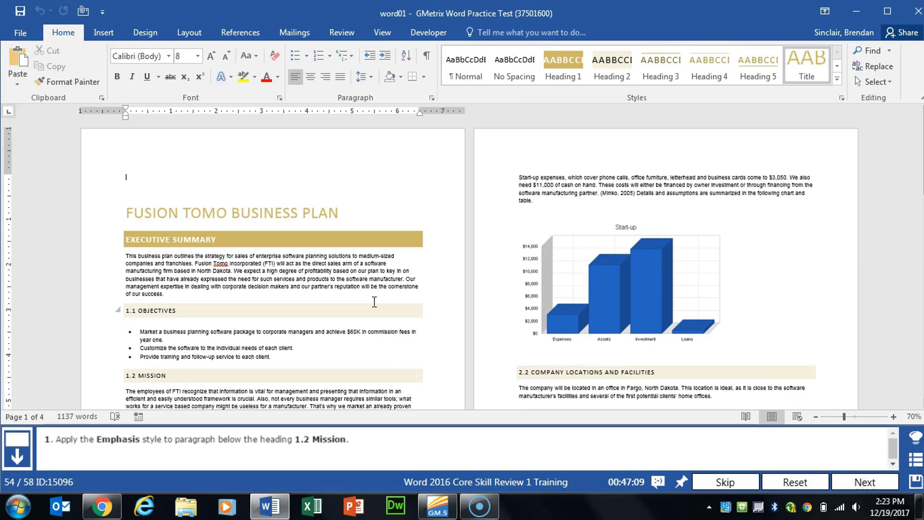
Apply the Emphasis style to the paragraph below the heading 1.2 Mission, and advance to the next task
scroll(374, 301, down, 2)
click(370, 294)
scroll(369, 295, down, 1)
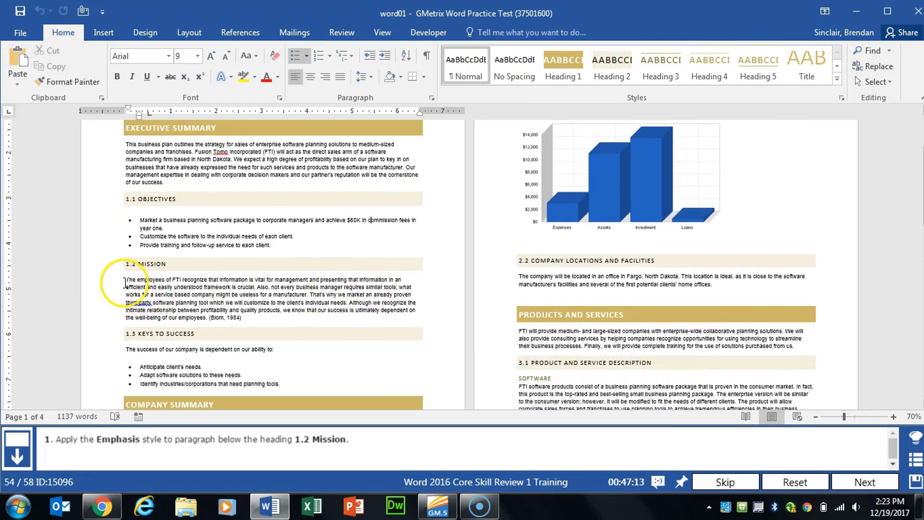
drag(125, 281, 276, 316)
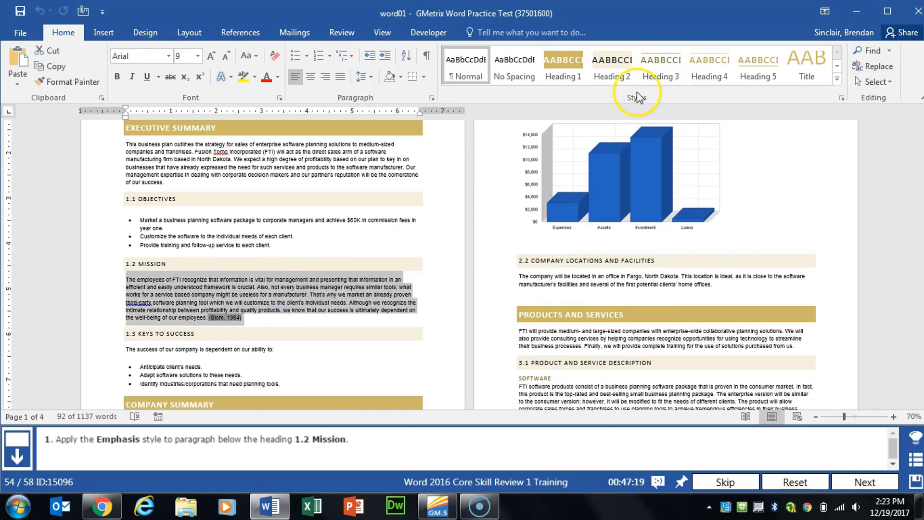
click(837, 80)
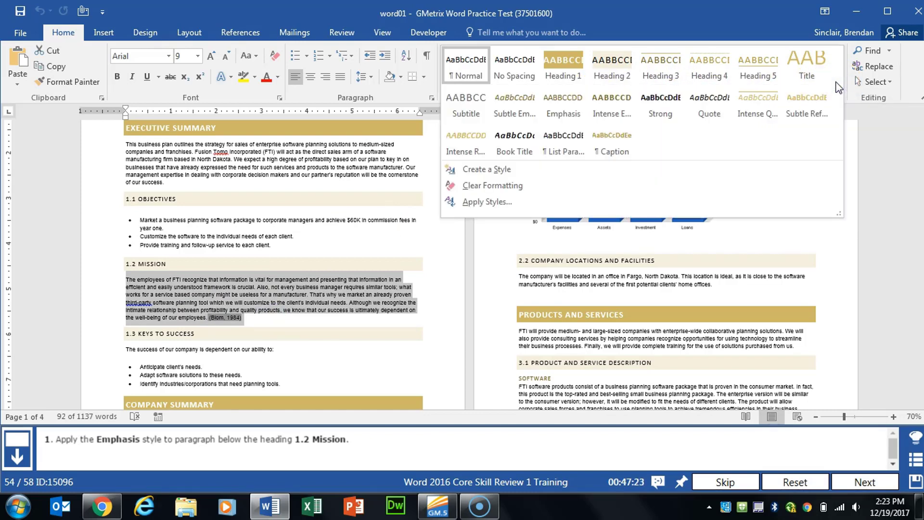
click(566, 115)
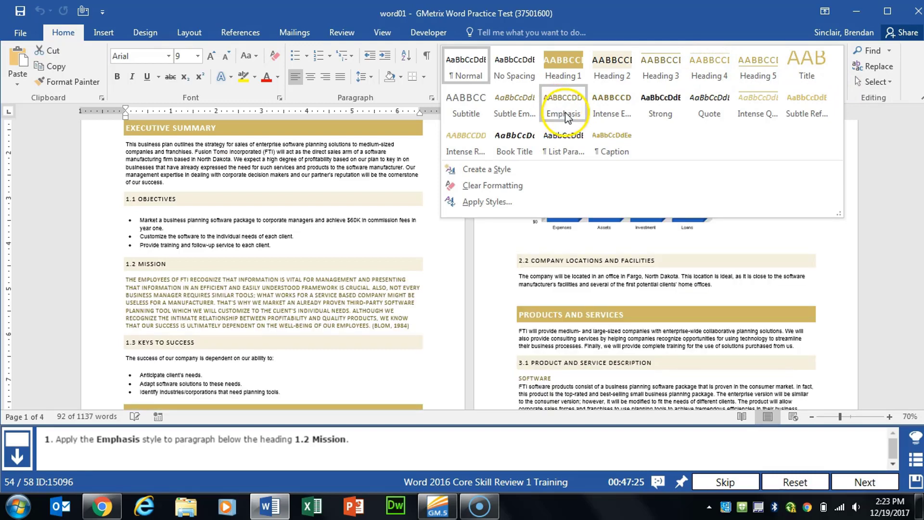
click(568, 106)
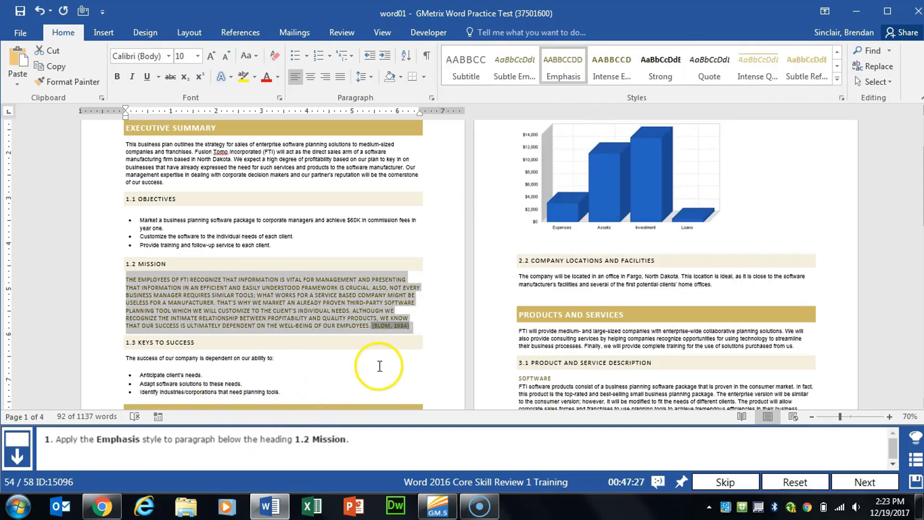
click(840, 482)
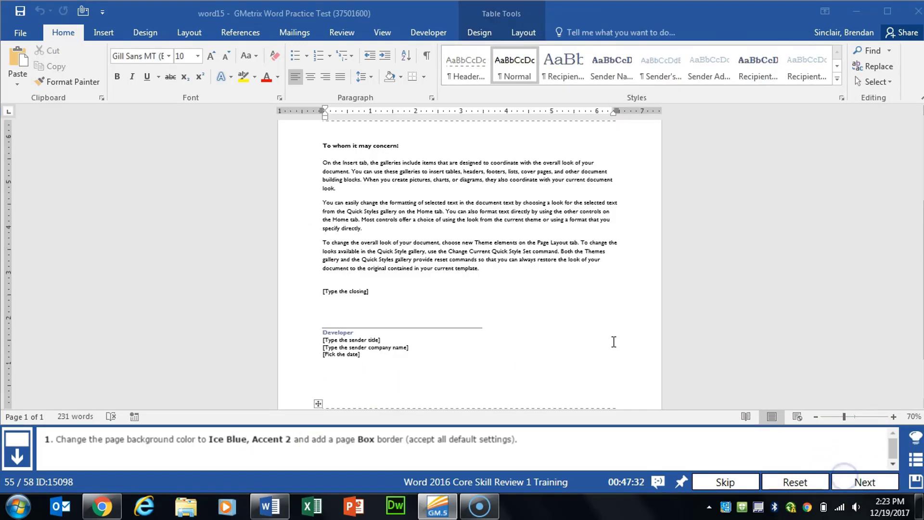
Set the page background color of word15 to Ice Blue, Accent 2
click(152, 34)
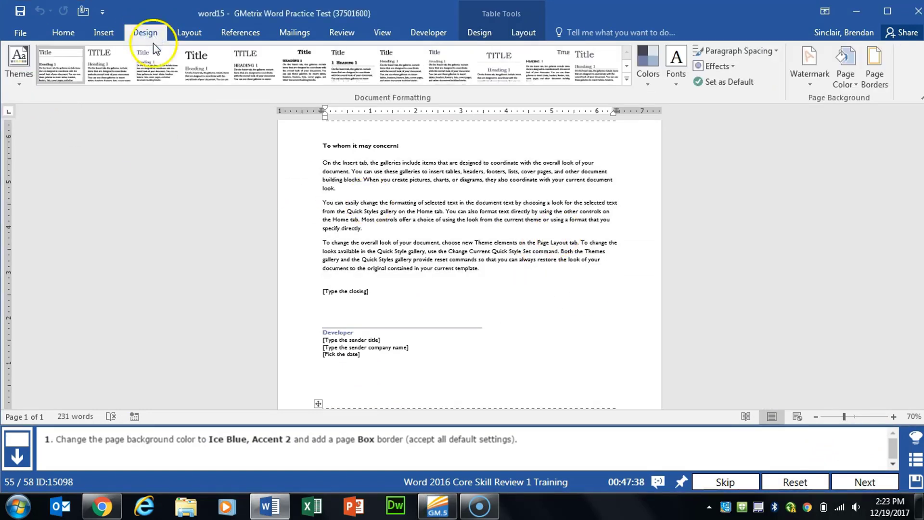
click(857, 83)
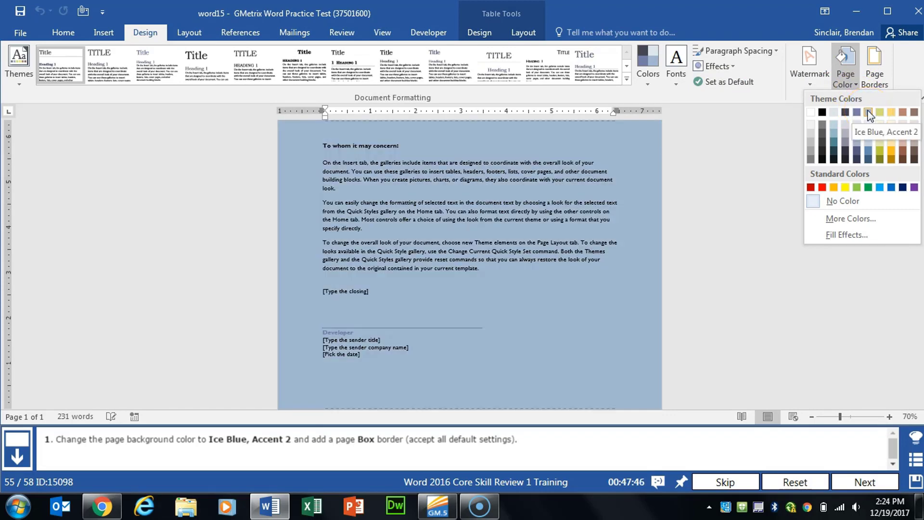
click(870, 115)
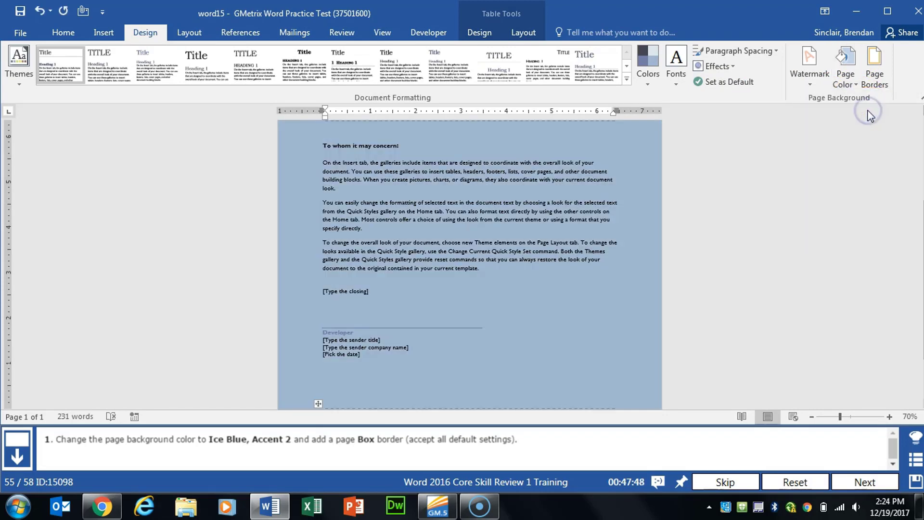
Add a Box page border to the whole document with the default settings, and advance to the next task
click(877, 77)
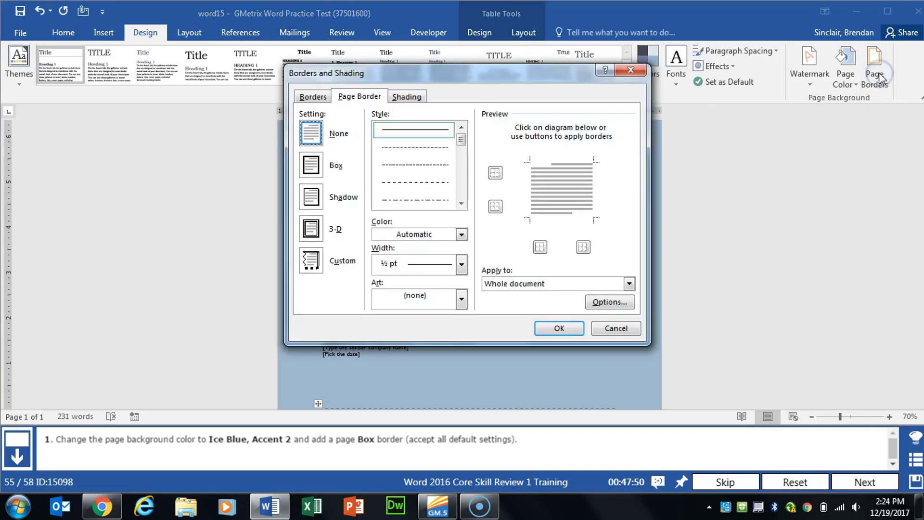
click(312, 166)
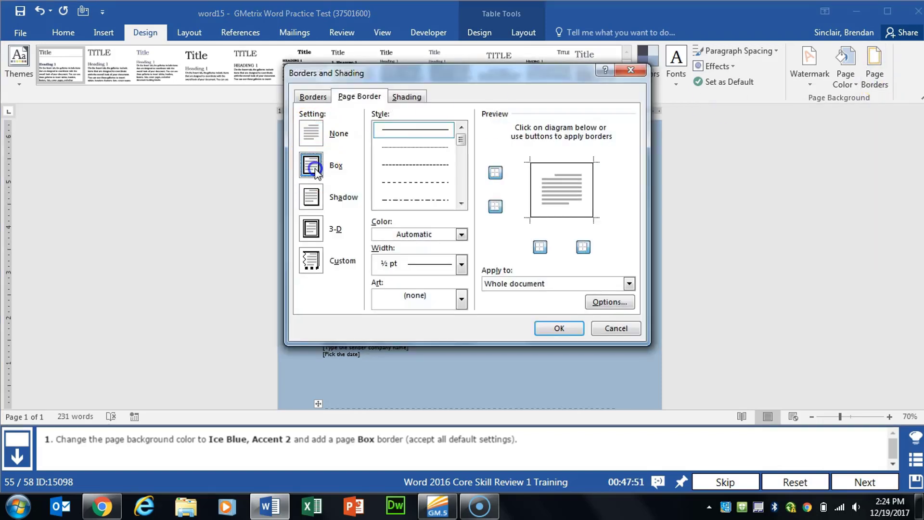
click(560, 329)
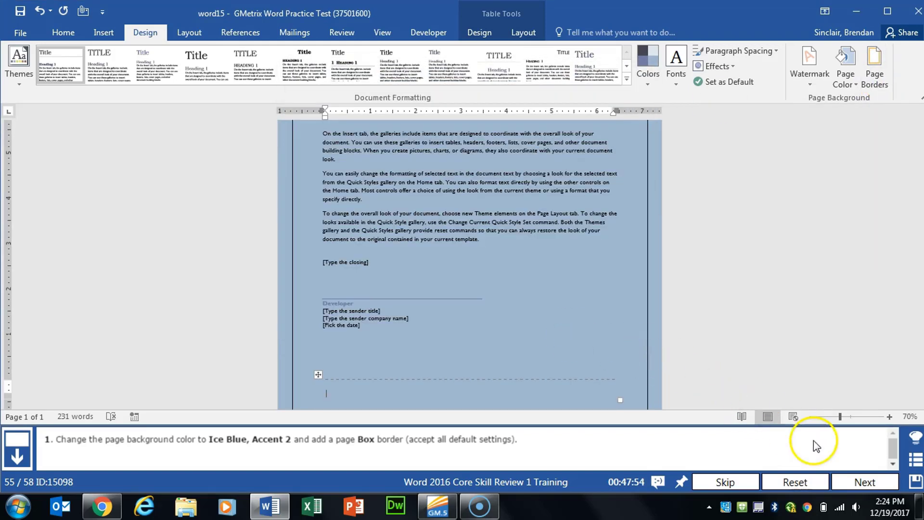
click(848, 479)
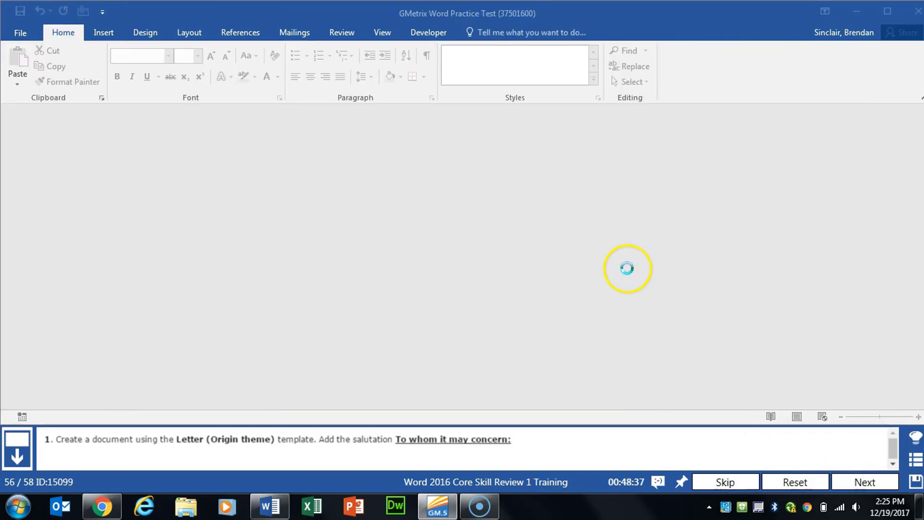
Search the online templates for "letter origin" and create a document from the Letter (Origin theme) template
click(13, 32)
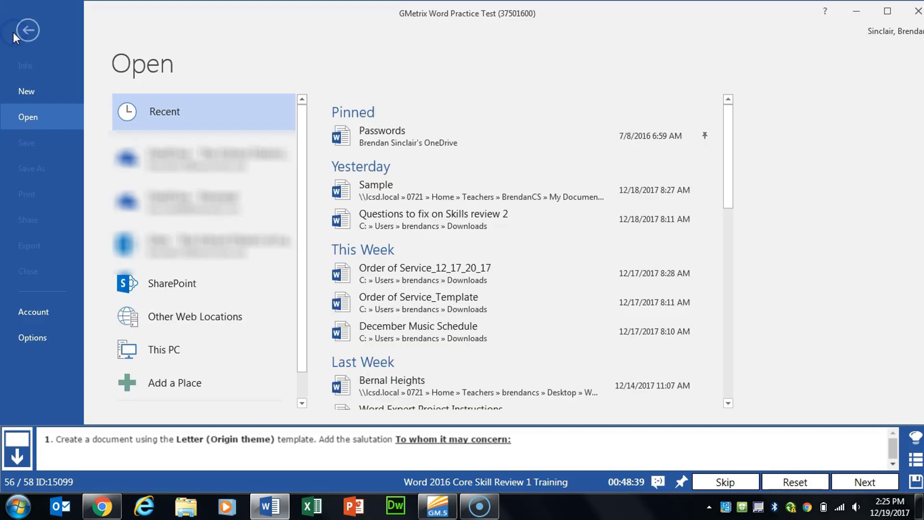
click(35, 89)
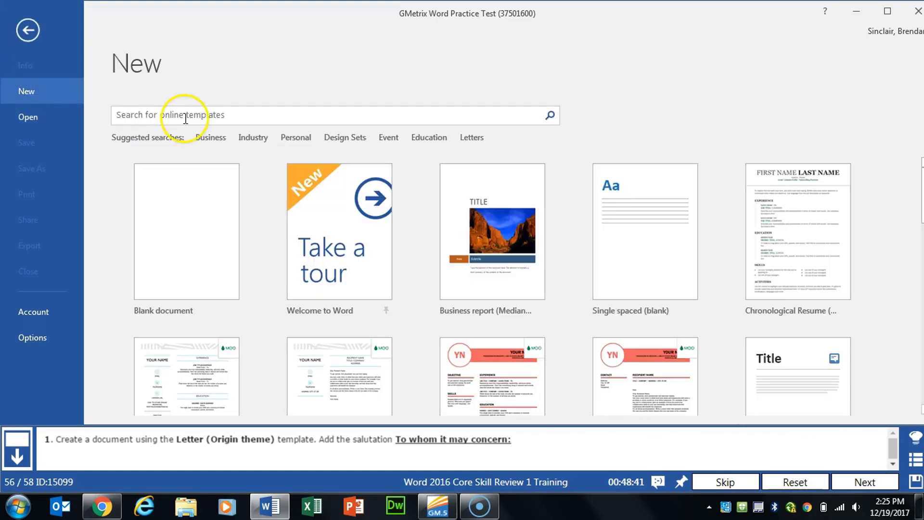
click(185, 118)
click(297, 122)
text(letter origin)
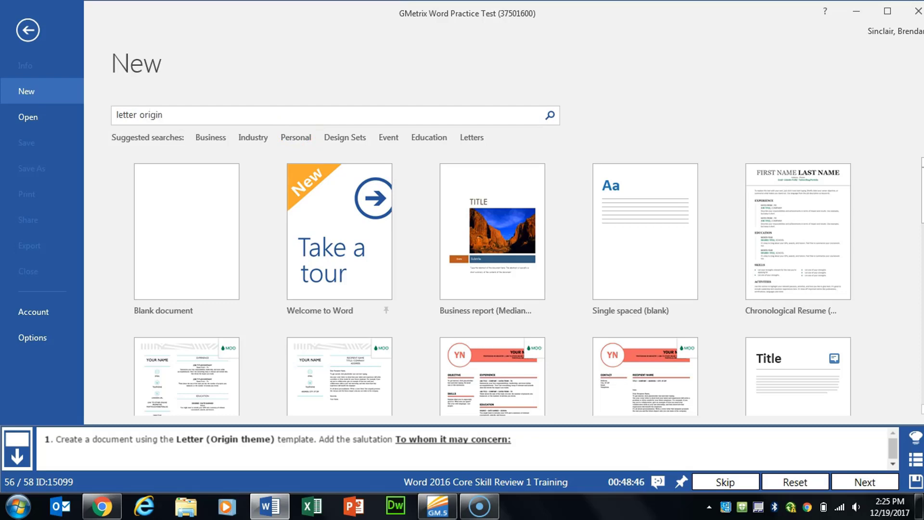
key(Return)
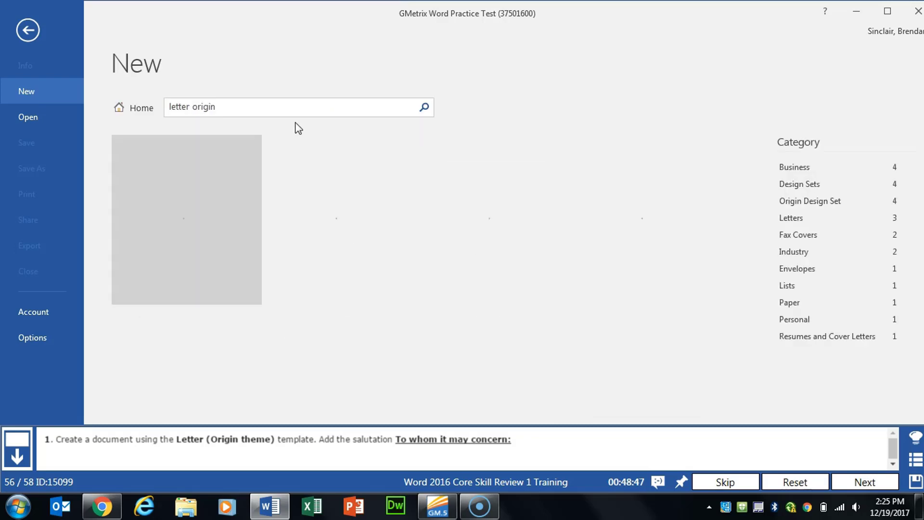
double_click(204, 199)
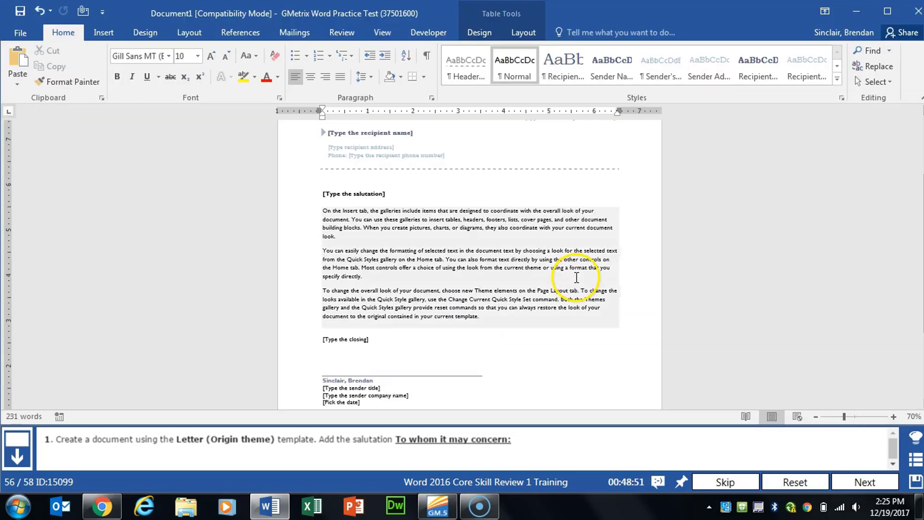
Replace the salutation placeholder with "To whom it may concern:", and advance to the next task
click(356, 198)
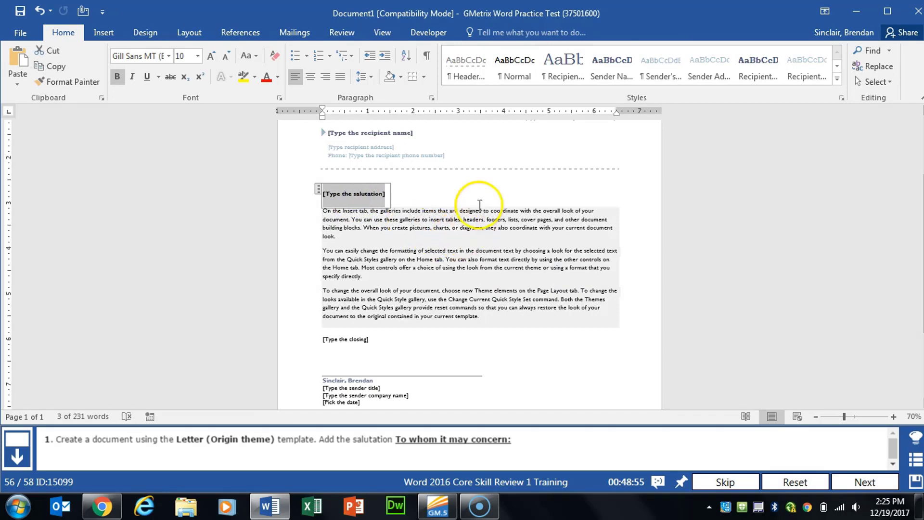
text(To whom it may concern:)
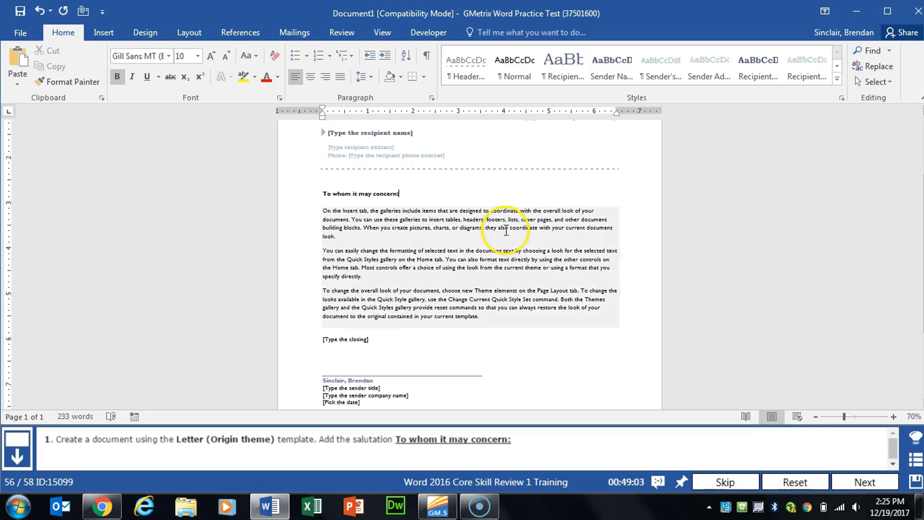
click(865, 482)
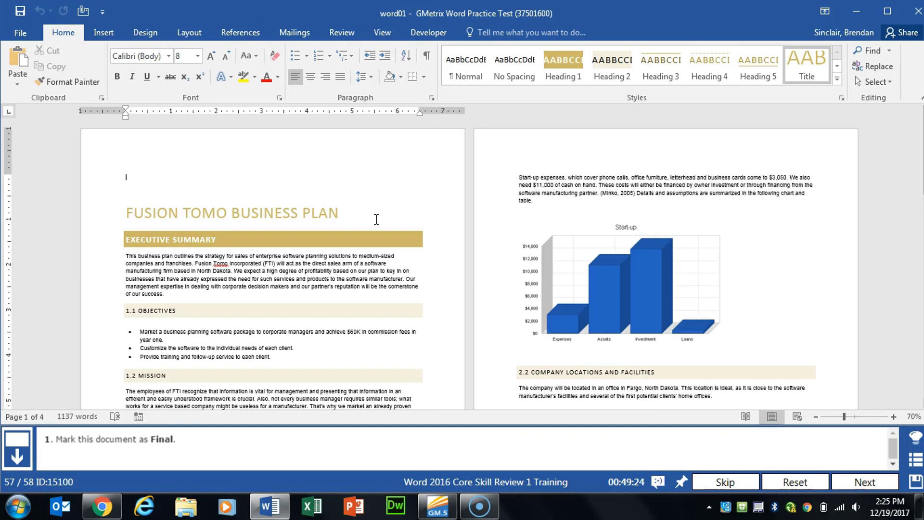
Mark the word01 document as final, return to the document, and advance to the next task
click(21, 32)
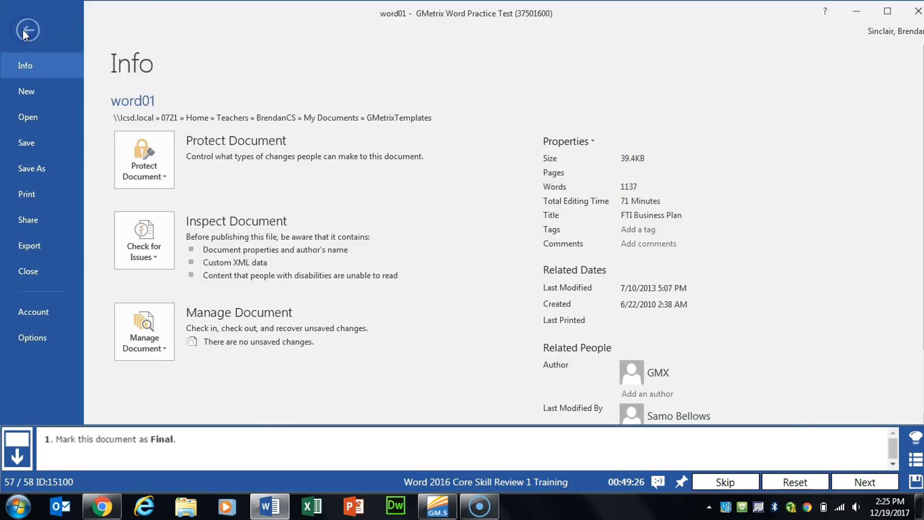
click(165, 177)
click(244, 214)
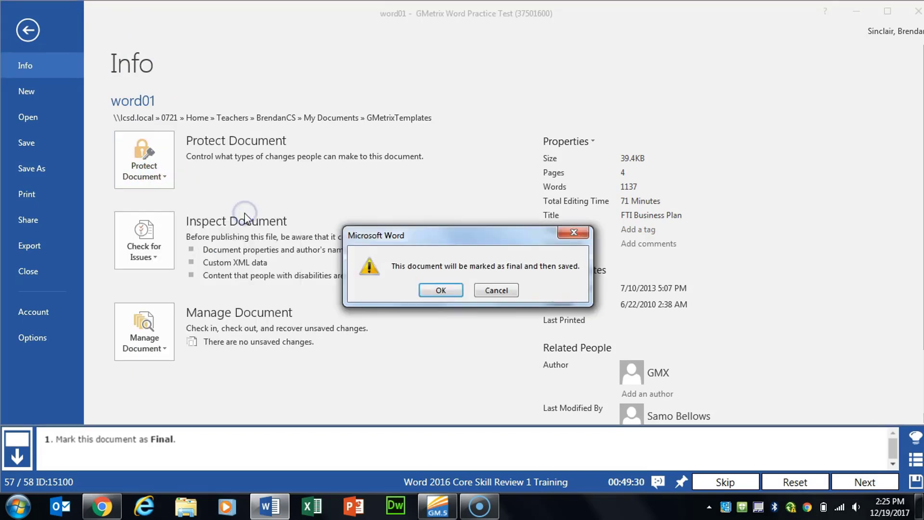
click(441, 290)
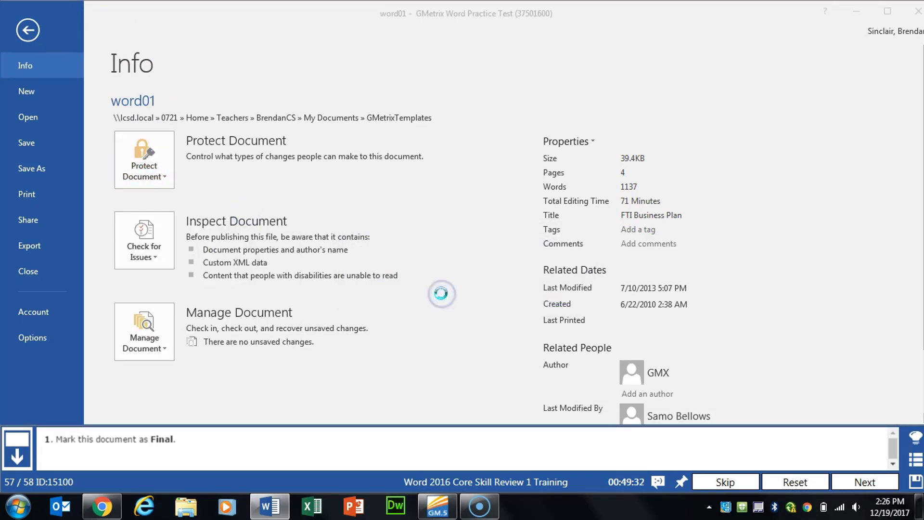
click(467, 308)
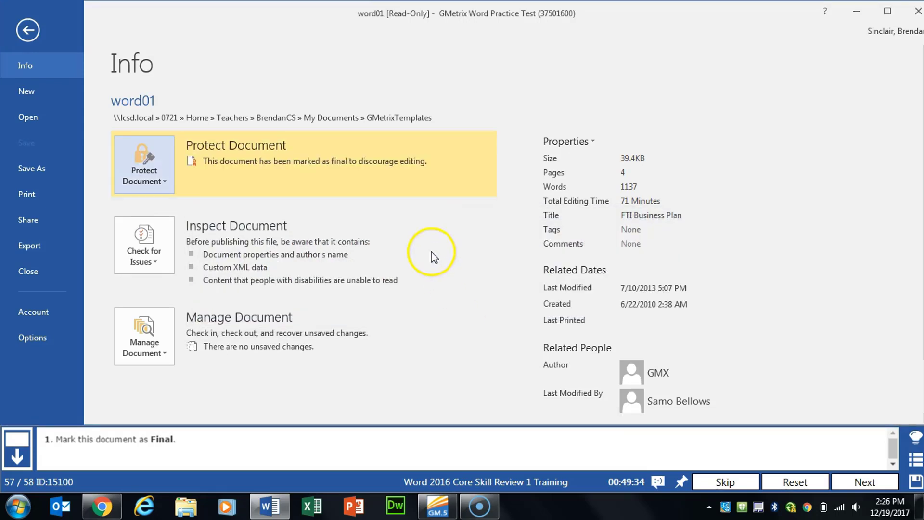
click(35, 30)
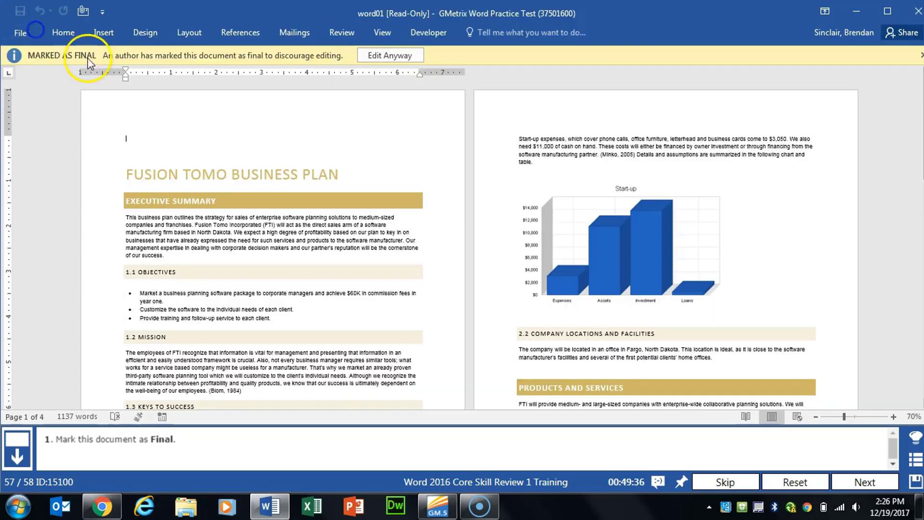
click(865, 482)
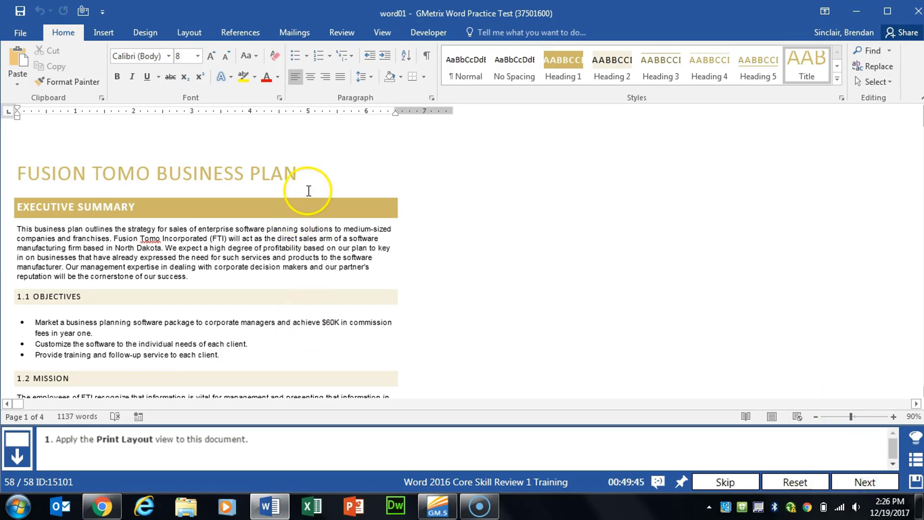
Switch the word01 document to Print Layout view, and submit the last task
click(380, 29)
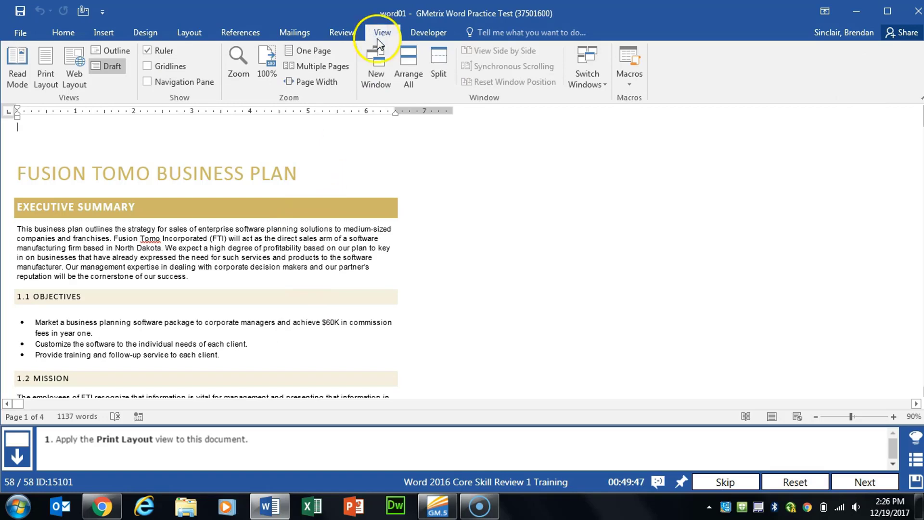
click(48, 74)
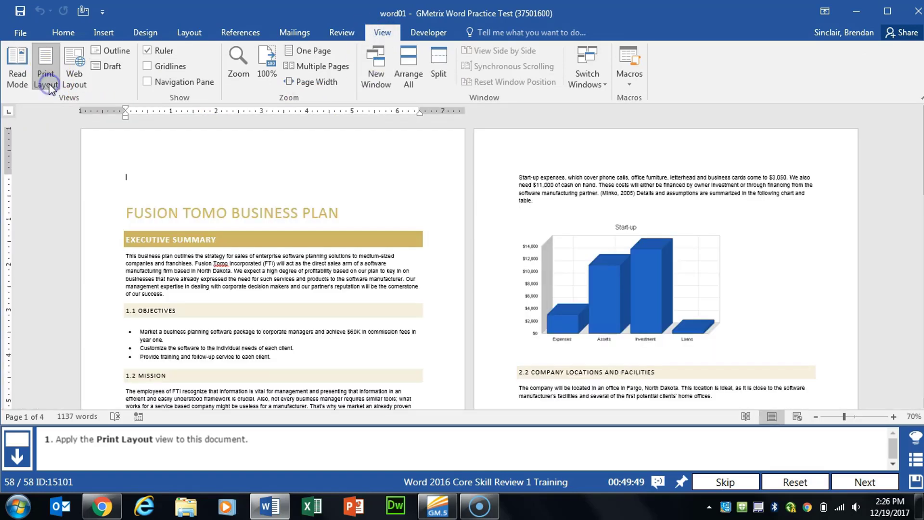
click(862, 480)
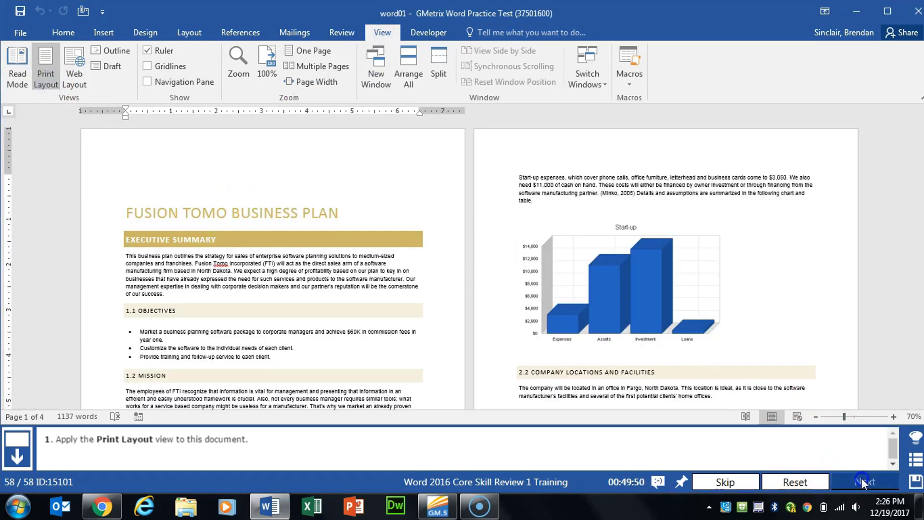